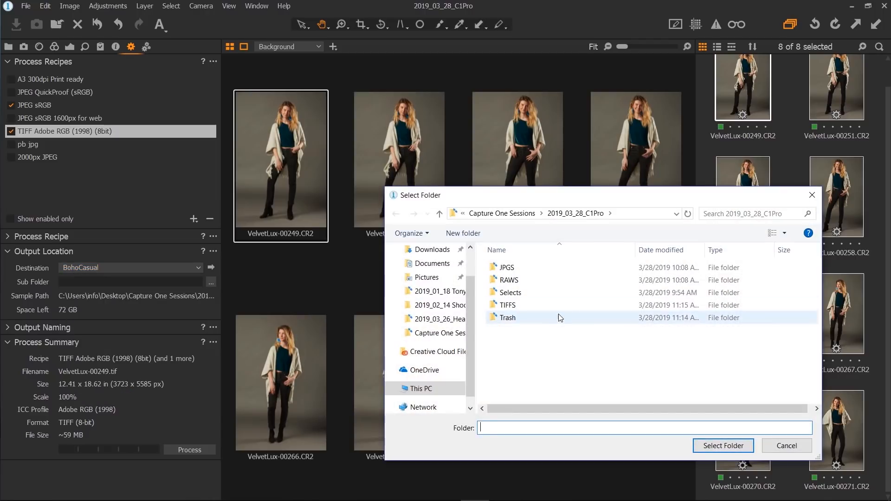
# - Set the output destination to the Selects folder, process the eight selected images, and open that session's Selects folder in File Explorer
pyautogui.click(559, 293)
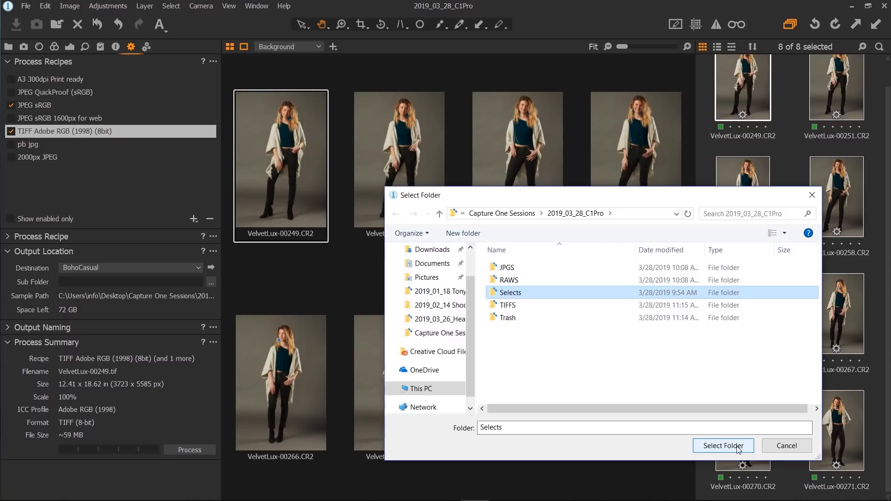
pyautogui.click(723, 446)
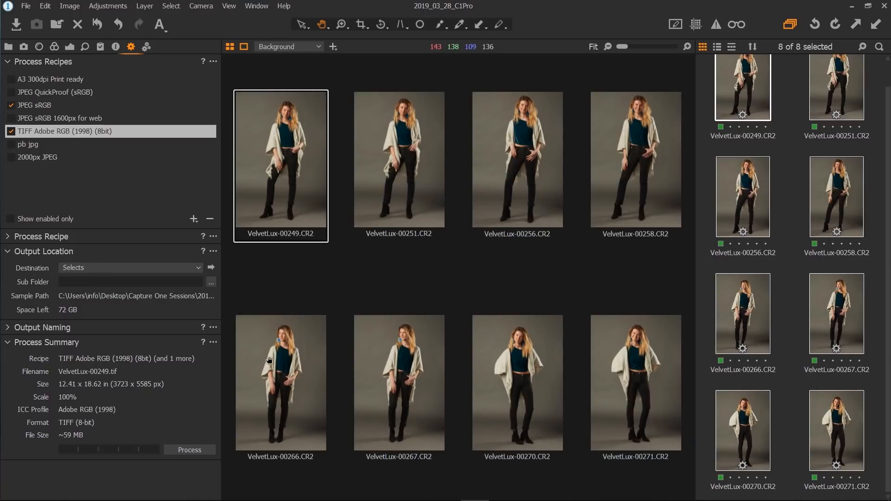
pyautogui.click(195, 450)
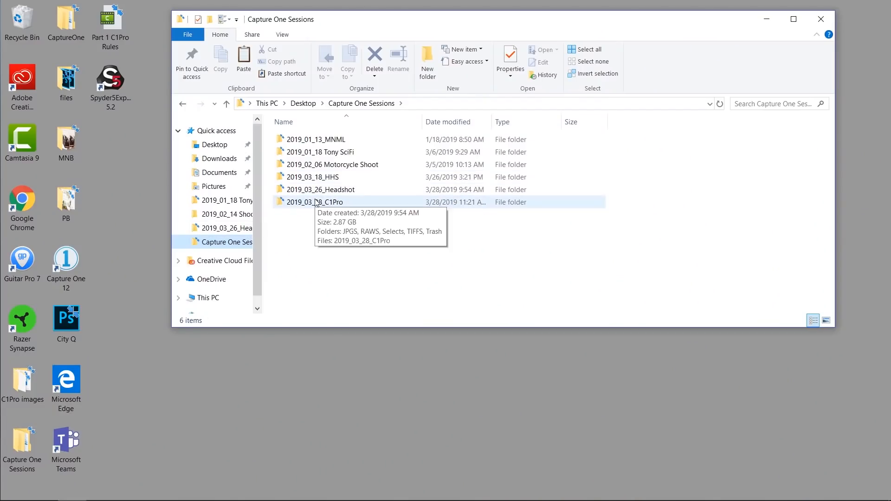
pyautogui.doubleClick(316, 203)
pyautogui.doubleClick(297, 164)
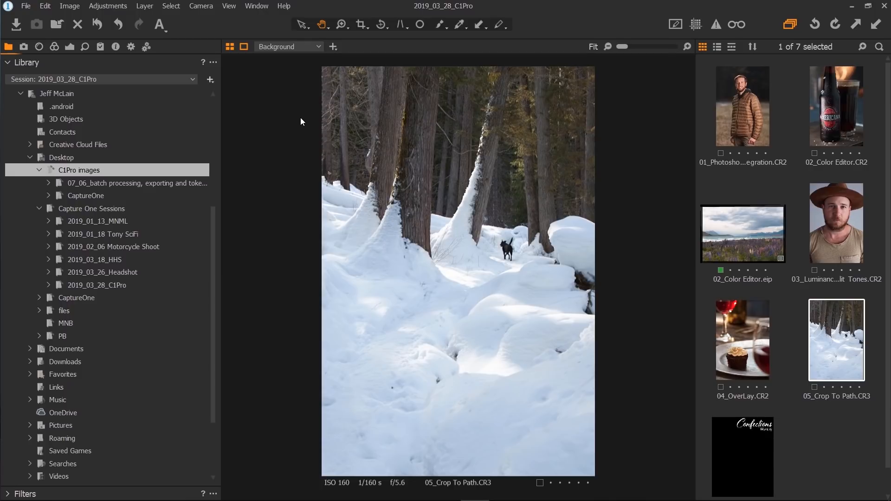
# - Crop the snowy forest image with the 8x11 aspect ratio to about 2347 x 3038 px, keeping the dog and the tree trunks
pyautogui.click(367, 27)
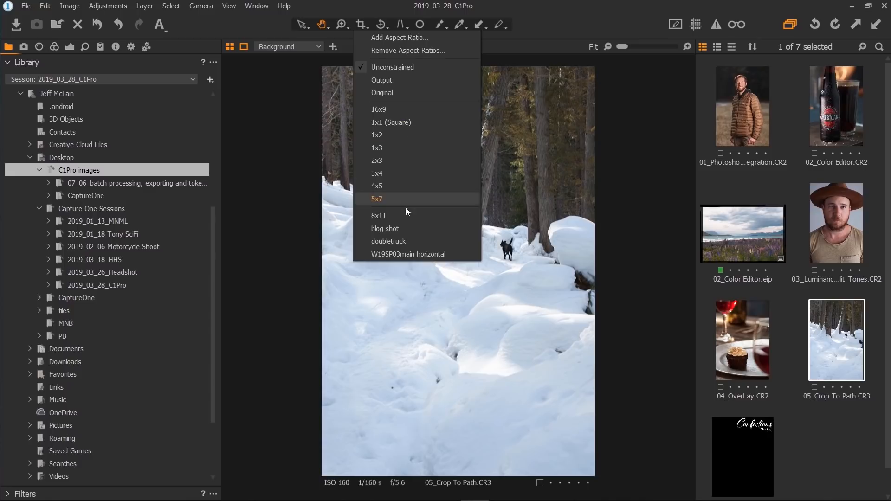
pyautogui.click(409, 220)
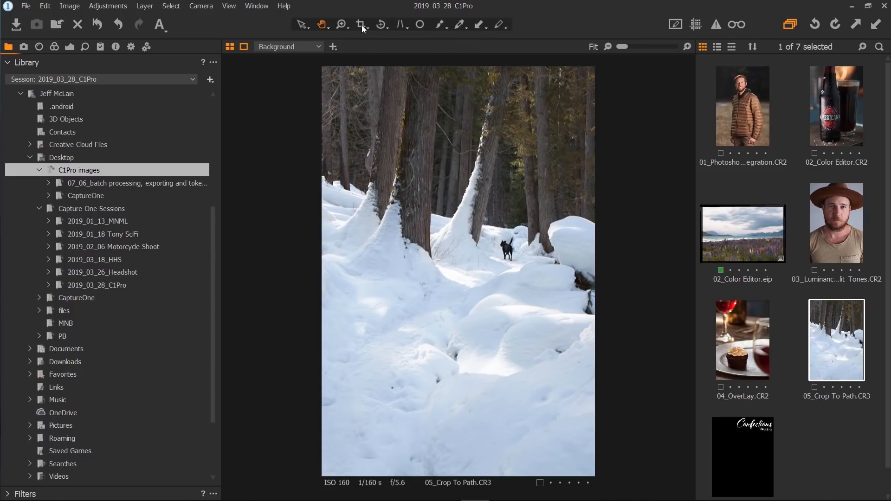
pyautogui.moveTo(330, 103); pyautogui.dragTo(554, 392)
pyautogui.moveTo(517, 320); pyautogui.dragTo(536, 289)
pyautogui.moveTo(349, 355)
pyautogui.mouseDown()
pyautogui.moveTo(343, 369)
pyautogui.moveTo(350, 364)
pyautogui.mouseUp()
pyautogui.moveTo(500, 308)
pyautogui.mouseDown()
pyautogui.moveTo(508, 312)
pyautogui.moveTo(508, 301)
pyautogui.mouseUp()
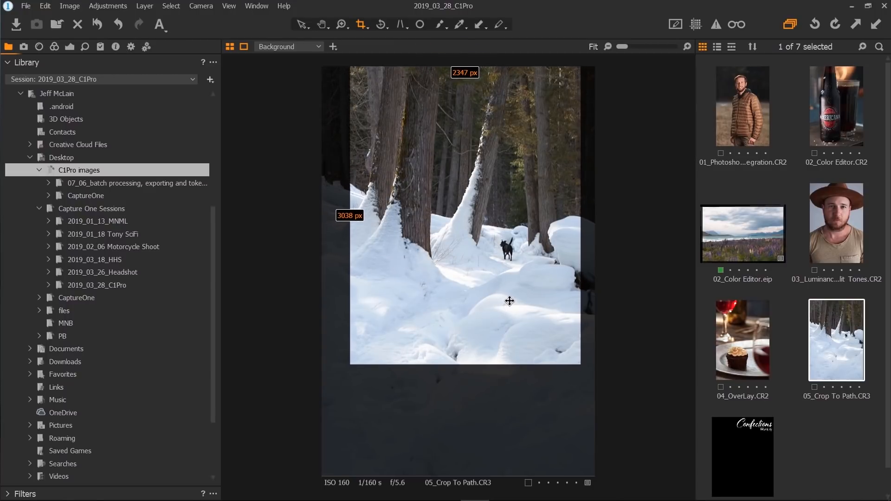
pyautogui.click(322, 25)
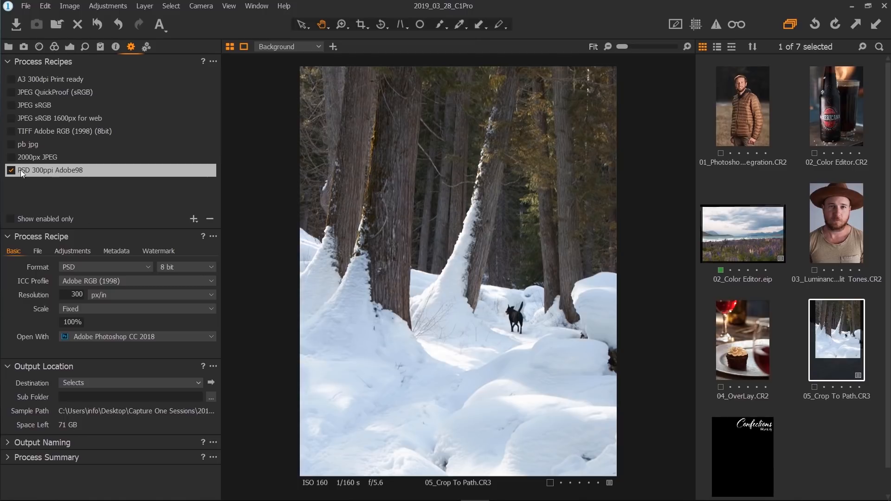
# - Set the PSD 300ppi Adobe98 recipe's crop option to Crop to path (PSD) and process the cropped forest image
pyautogui.moveTo(46, 169)
pyautogui.click(84, 249)
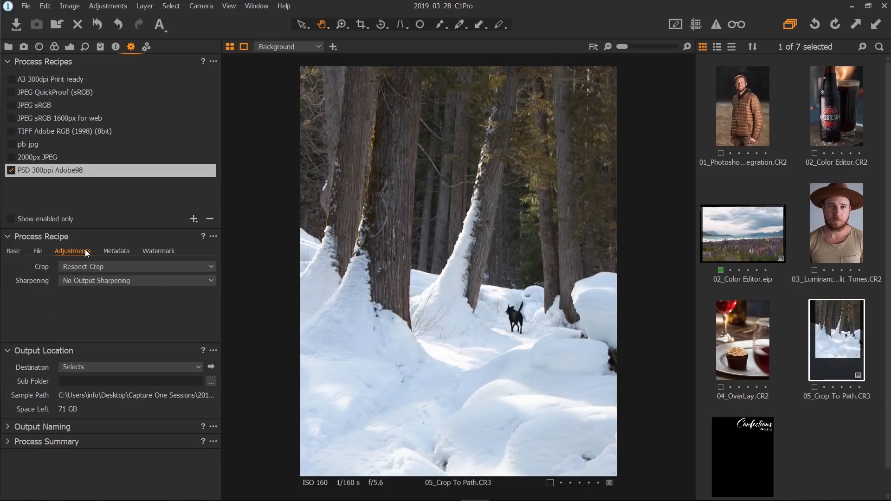
pyautogui.click(105, 268)
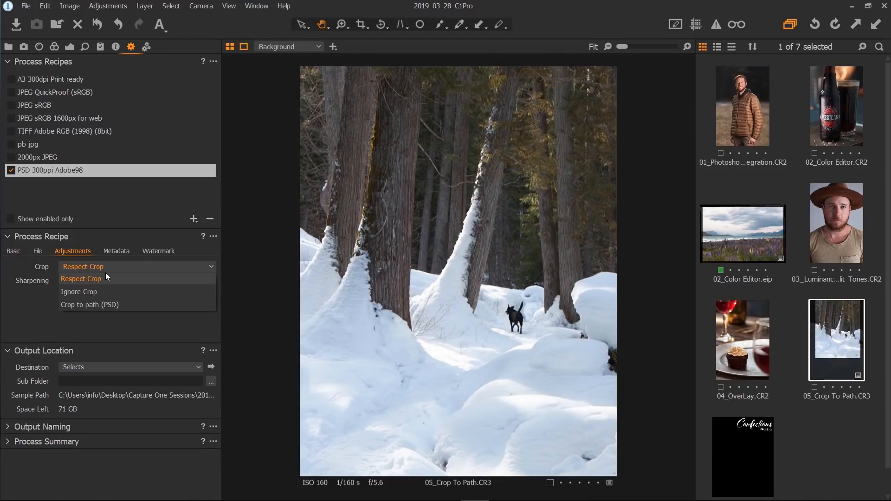
pyautogui.click(99, 304)
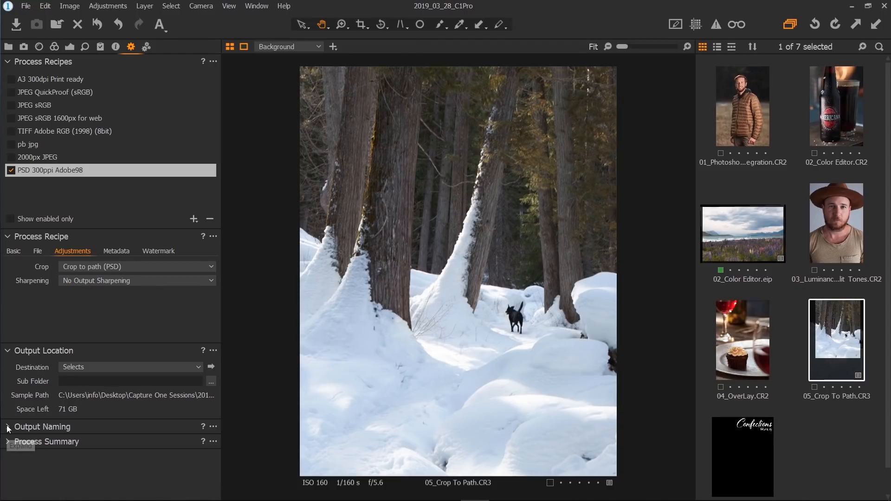
pyautogui.click(5, 441)
pyautogui.click(204, 389)
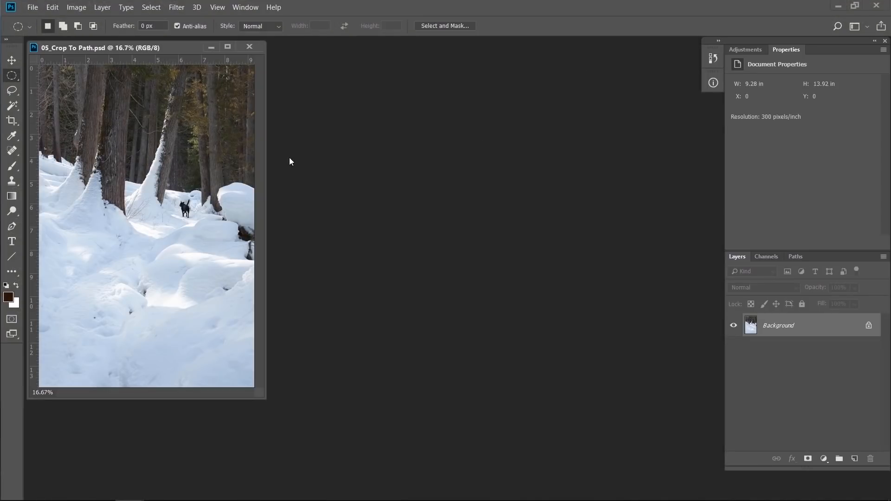
# - In Photoshop, show 05_Crop To Path.psd full screen and load its Crop (Capture One) path as a selection
pyautogui.moveTo(182, 47); pyautogui.dragTo(218, 56)
pyautogui.press('f')
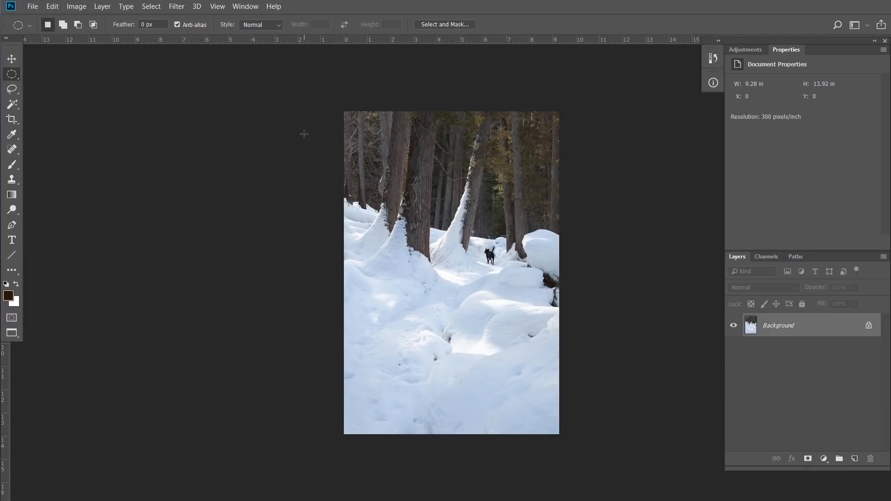
pyautogui.hotkey('ctrl', '+')
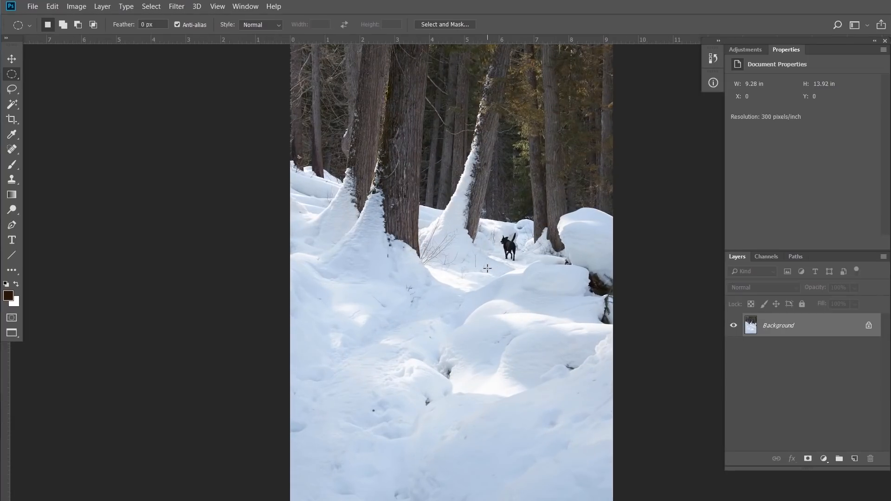
pyautogui.moveTo(483, 279); pyautogui.dragTo(439, 279)
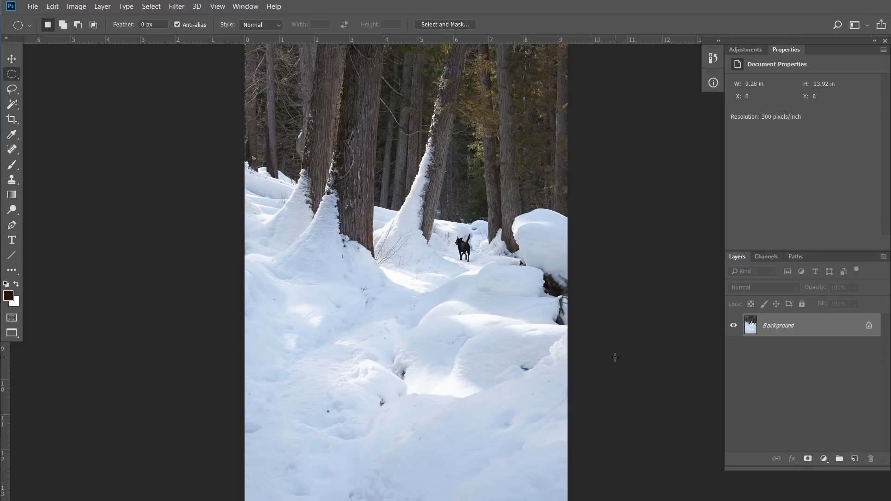
pyautogui.click(796, 256)
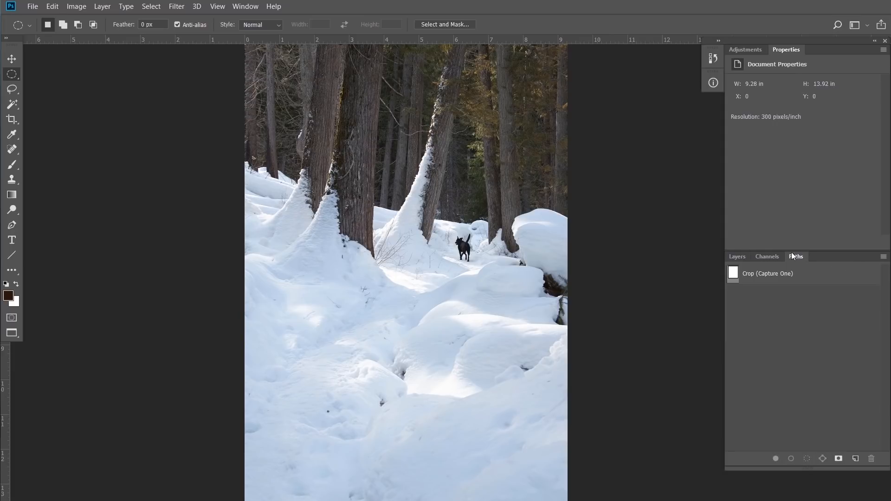
pyautogui.keyDown('ctrl'); pyautogui.click(734, 275); pyautogui.keyUp('ctrl')
pyautogui.scroll(1, 611, 252)
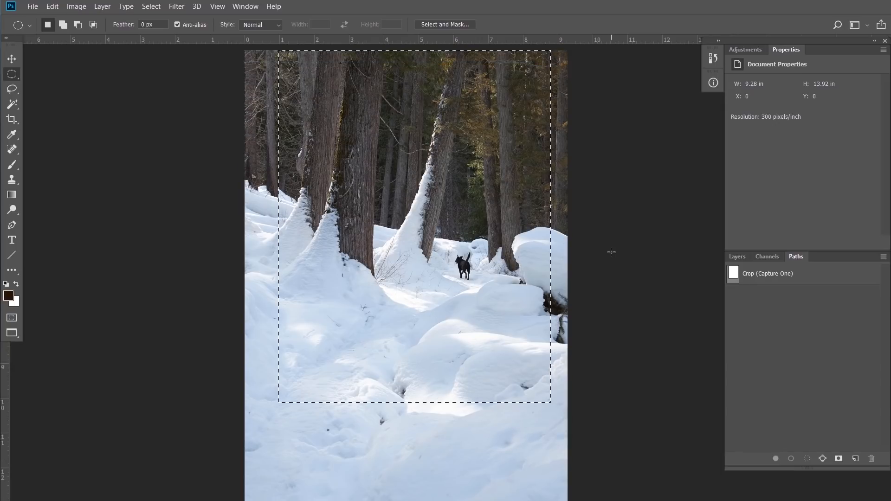
pyautogui.scroll(1, 611, 252)
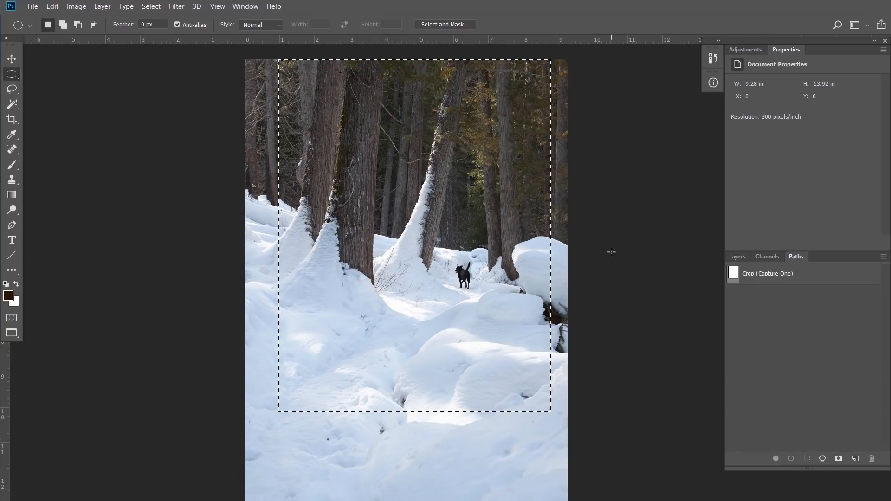
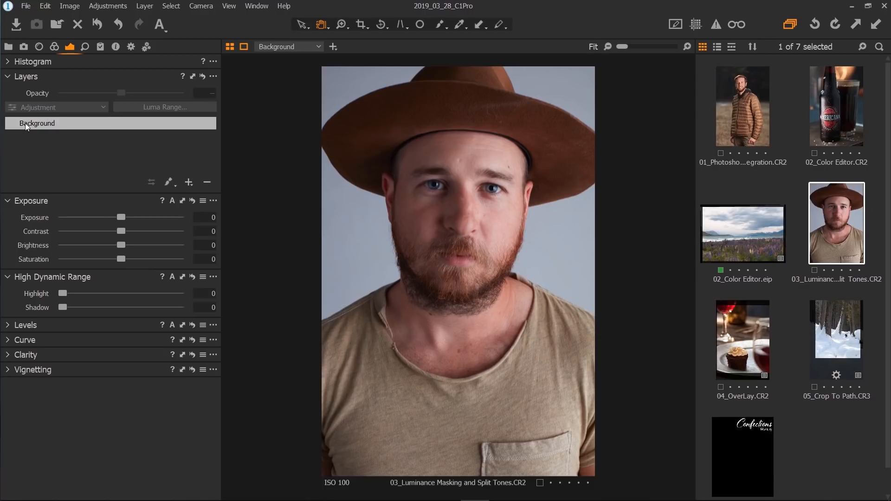
# - Back in Capture One, add a new filled layer to the portrait of the man in the hat and always display its mask
pyautogui.click(191, 184)
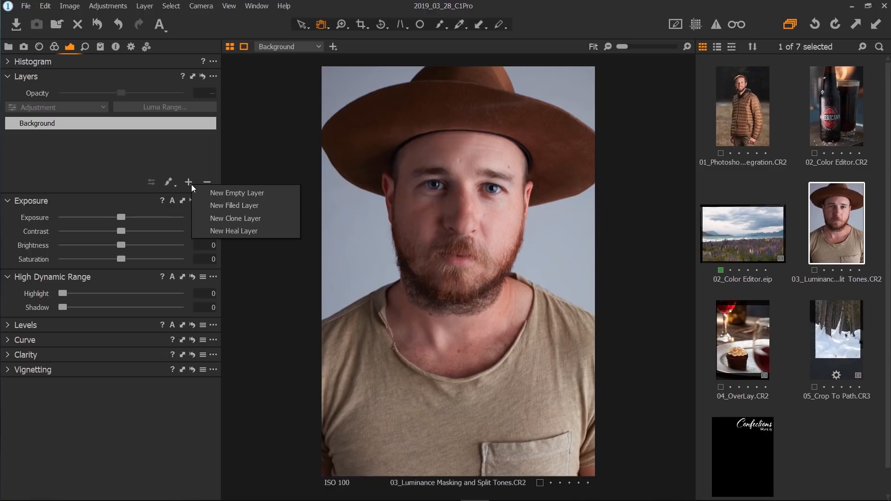
pyautogui.click(229, 206)
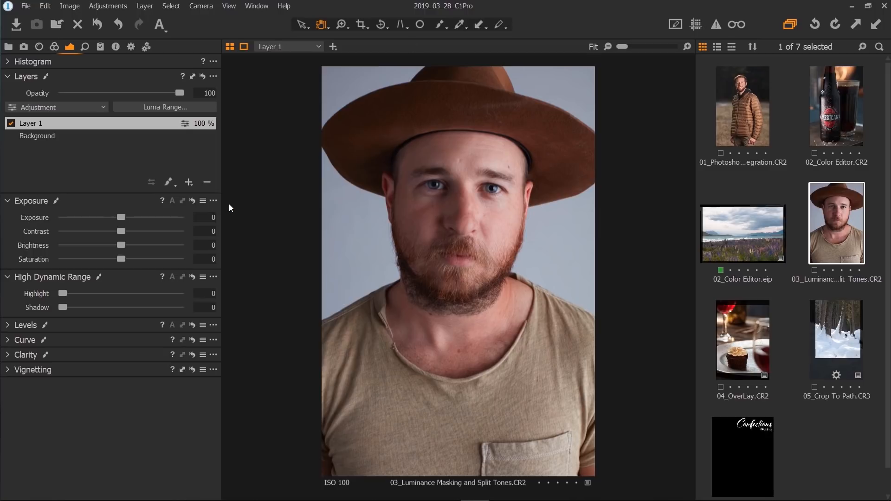
pyautogui.click(172, 183)
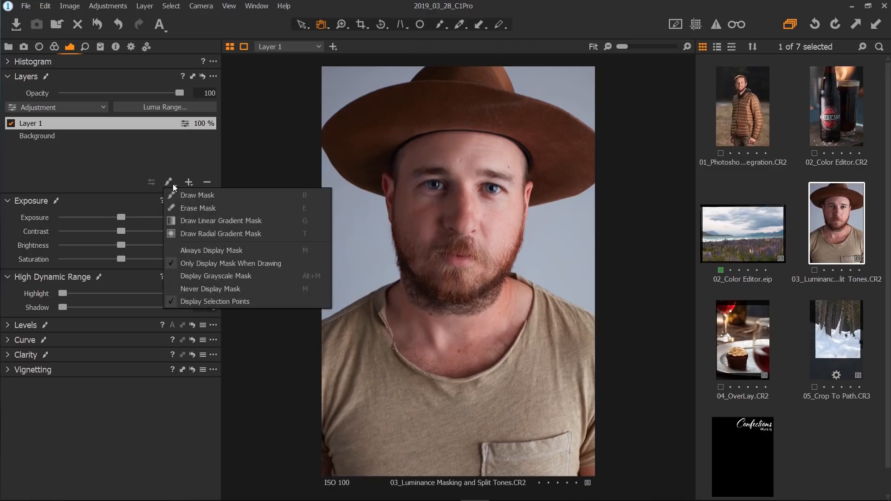
pyautogui.click(210, 253)
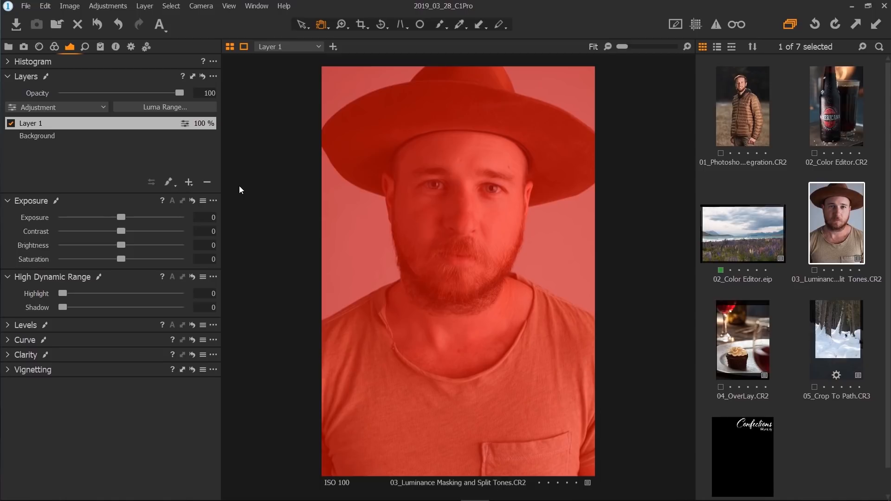
# - Limit the filled layer's mask with a luma range of about 104 to 217
pyautogui.click(173, 108)
pyautogui.moveTo(592, 102); pyautogui.dragTo(232, 176)
pyautogui.moveTo(159, 193); pyautogui.dragTo(213, 206)
pyautogui.moveTo(296, 194)
pyautogui.mouseDown()
pyautogui.moveTo(255, 204)
pyautogui.moveTo(285, 196)
pyautogui.mouseUp()
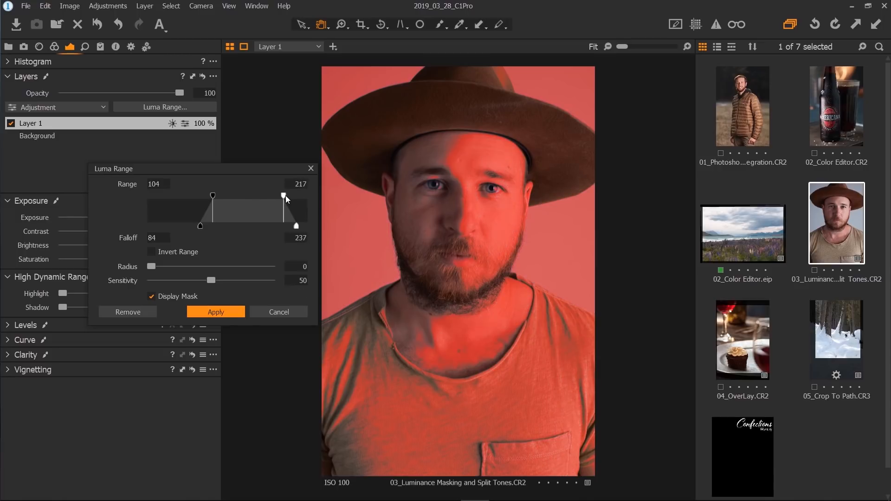
# - Invert the luma range, adjust it to about 121–228 with a falloff of about 106–250, and apply it to the mask
pyautogui.click(152, 252)
pyautogui.moveTo(207, 197); pyautogui.dragTo(234, 204)
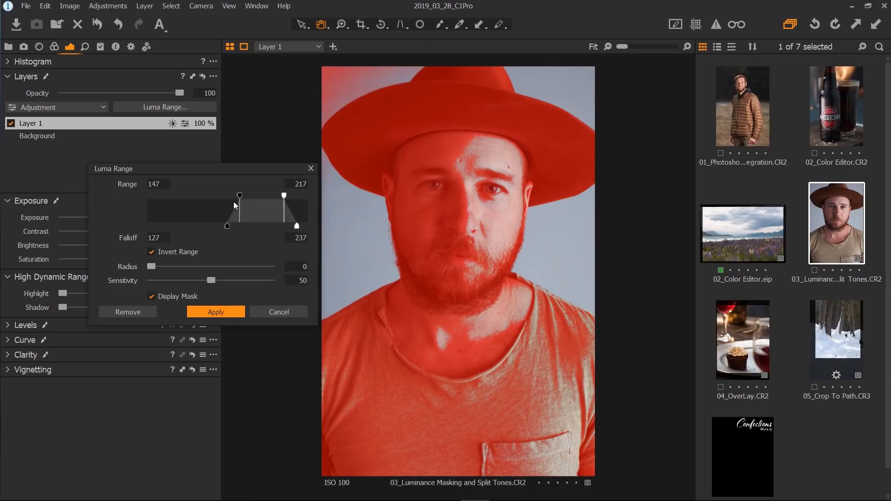
pyautogui.moveTo(234, 202); pyautogui.dragTo(221, 206)
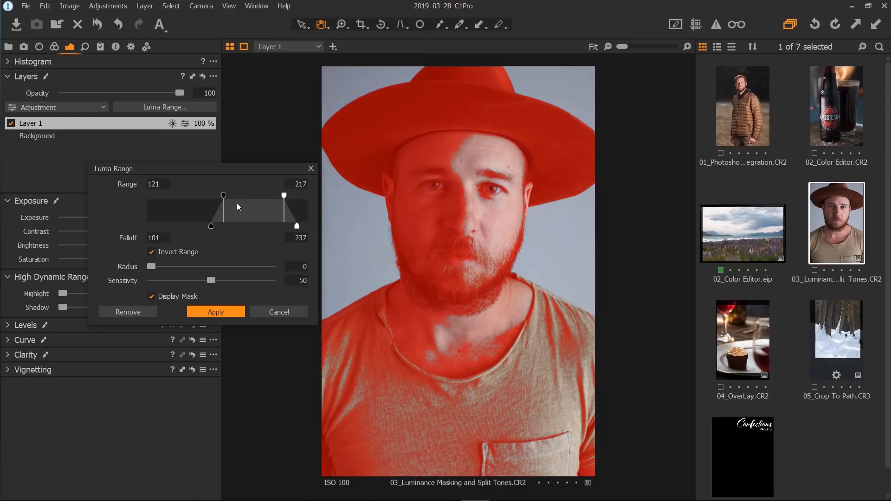
pyautogui.moveTo(284, 196); pyautogui.dragTo(290, 197)
pyautogui.moveTo(288, 198); pyautogui.dragTo(291, 199)
pyautogui.moveTo(212, 224)
pyautogui.mouseDown()
pyautogui.moveTo(184, 231)
pyautogui.moveTo(215, 228)
pyautogui.mouseUp()
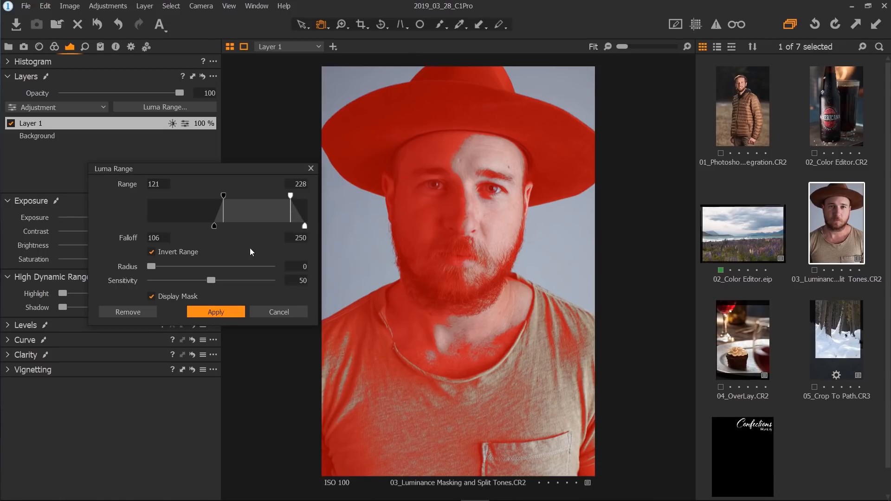
pyautogui.moveTo(290, 195); pyautogui.dragTo(291, 197)
pyautogui.click(213, 311)
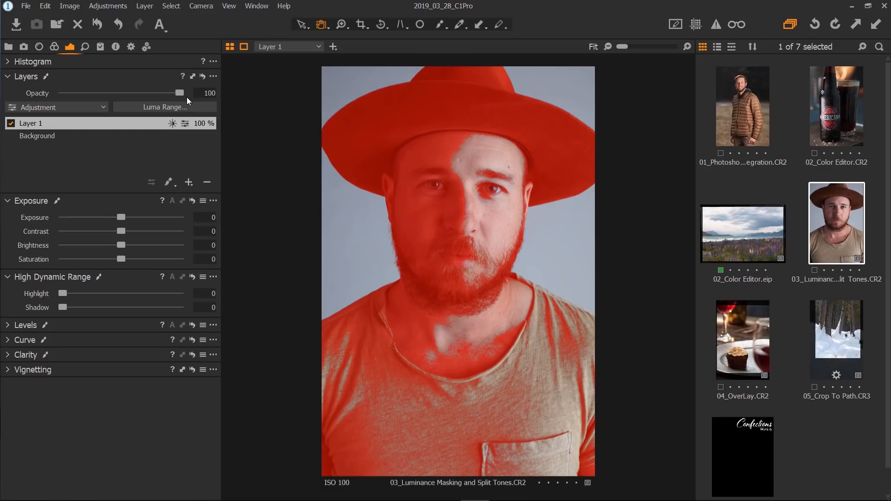
# - Rasterize Layer 1's mask and display it as a grayscale mask
pyautogui.click(213, 77)
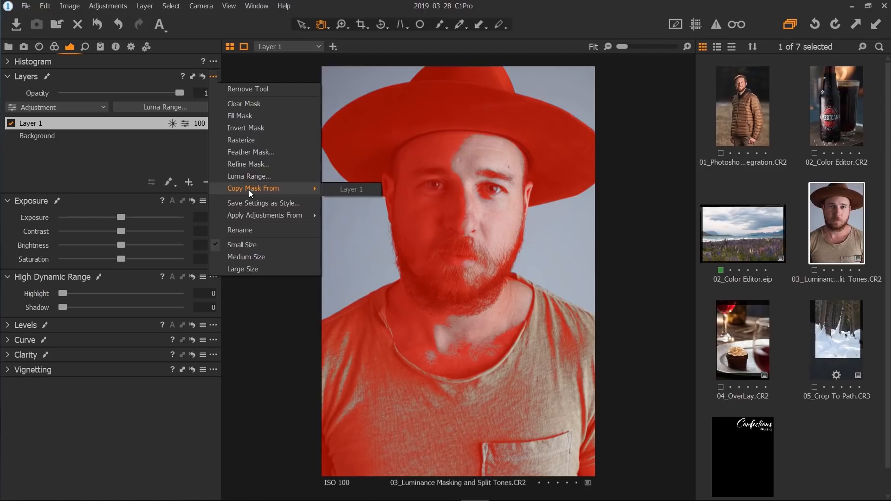
pyautogui.click(246, 140)
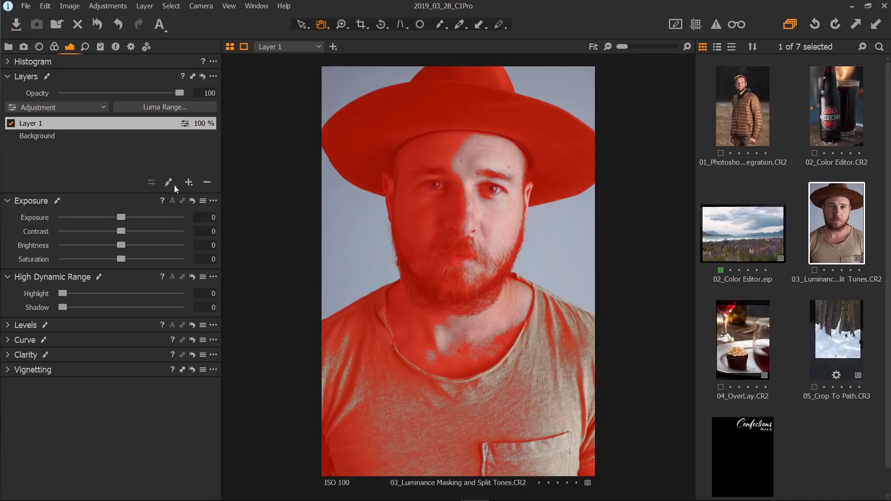
pyautogui.click(174, 185)
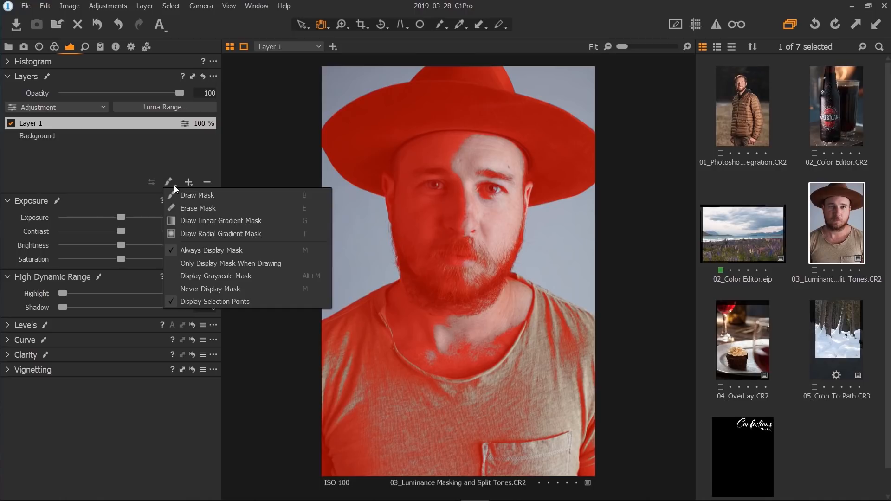
pyautogui.click(214, 275)
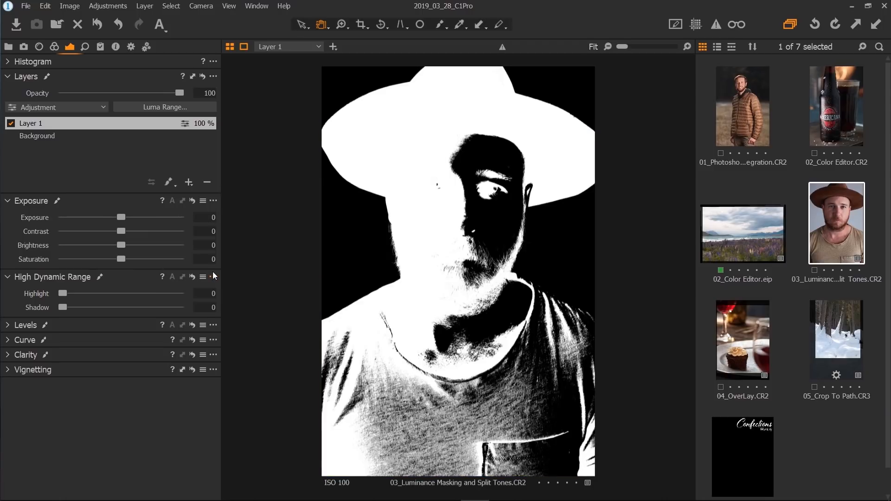
# - Brush Layer 1's mask in over the dark areas of the man's forehead, eye and cheek, undoing strokes that go too far
pyautogui.click(167, 183)
pyautogui.moveTo(465, 142)
pyautogui.mouseDown()
pyautogui.moveTo(458, 175)
pyautogui.moveTo(459, 150)
pyautogui.moveTo(446, 181)
pyautogui.moveTo(434, 182)
pyautogui.moveTo(473, 141)
pyautogui.moveTo(471, 175)
pyautogui.moveTo(504, 148)
pyautogui.mouseUp()
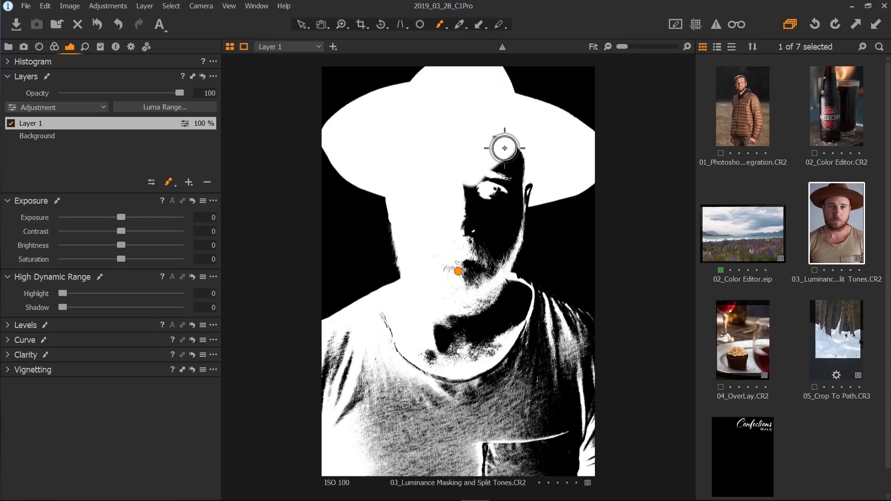
pyautogui.moveTo(513, 168)
pyautogui.mouseDown()
pyautogui.moveTo(521, 189)
pyautogui.moveTo(504, 243)
pyautogui.moveTo(525, 230)
pyautogui.moveTo(500, 212)
pyautogui.moveTo(507, 237)
pyautogui.mouseUp()
pyautogui.hotkey('ctrl', 'z')
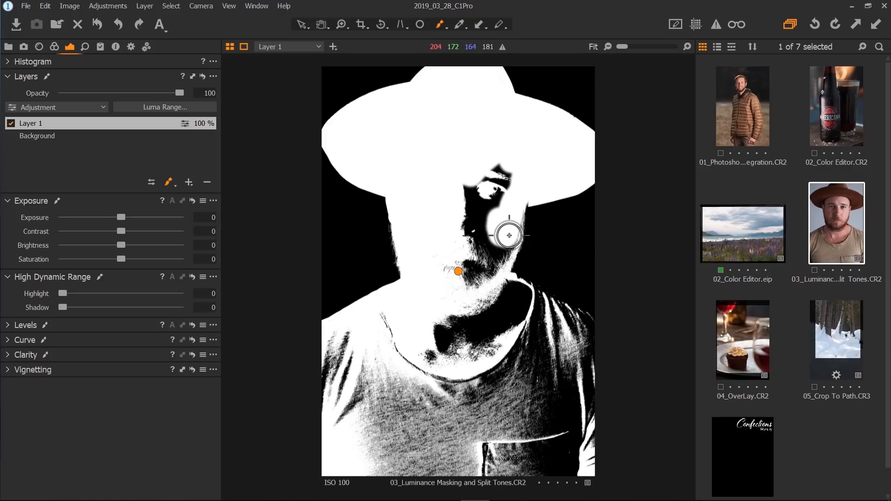
pyautogui.moveTo(509, 235)
pyautogui.mouseDown()
pyautogui.moveTo(504, 175)
pyautogui.moveTo(482, 181)
pyautogui.moveTo(498, 165)
pyautogui.moveTo(470, 207)
pyautogui.moveTo(477, 187)
pyautogui.moveTo(487, 207)
pyautogui.moveTo(481, 271)
pyautogui.moveTo(453, 278)
pyautogui.moveTo(458, 294)
pyautogui.moveTo(502, 247)
pyautogui.moveTo(507, 252)
pyautogui.moveTo(492, 289)
pyautogui.moveTo(459, 294)
pyautogui.mouseUp()
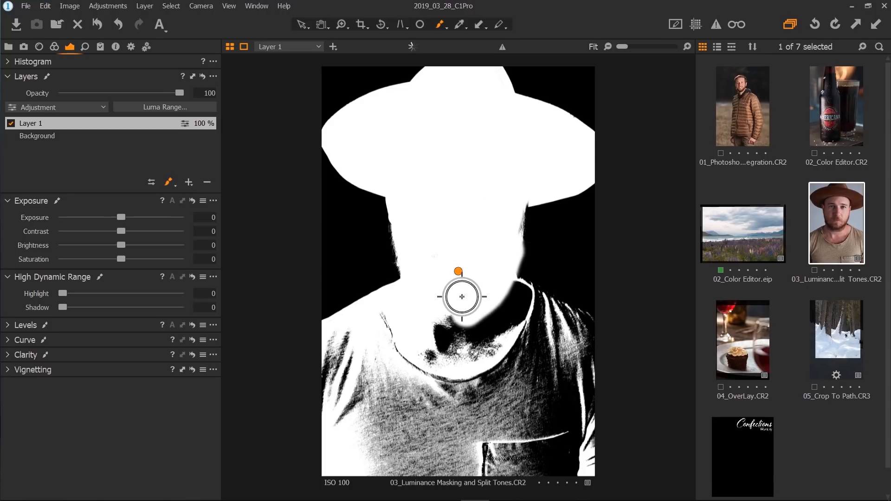
pyautogui.hotkey('ctrl', 'z')
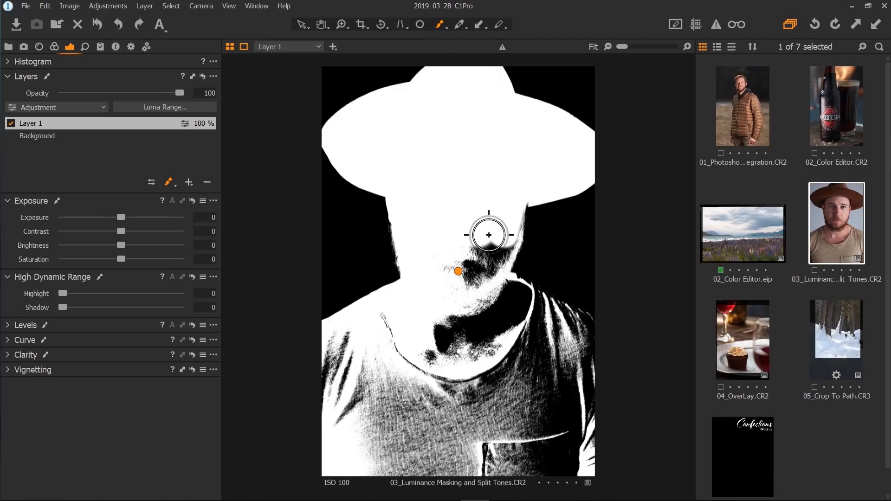
# - Fill the remaining mask gaps over the beard, neck, shirt and shoulder, enlarging the brush for the big areas
pyautogui.moveTo(468, 255)
pyautogui.mouseDown()
pyautogui.moveTo(445, 267)
pyautogui.moveTo(425, 334)
pyautogui.moveTo(382, 318)
pyautogui.moveTo(306, 366)
pyautogui.moveTo(374, 344)
pyautogui.moveTo(378, 354)
pyautogui.moveTo(391, 352)
pyautogui.moveTo(324, 408)
pyautogui.moveTo(337, 462)
pyautogui.moveTo(577, 466)
pyautogui.moveTo(571, 408)
pyautogui.moveTo(396, 397)
pyautogui.moveTo(513, 424)
pyautogui.mouseUp()
pyautogui.press(']')
pyautogui.press(']')
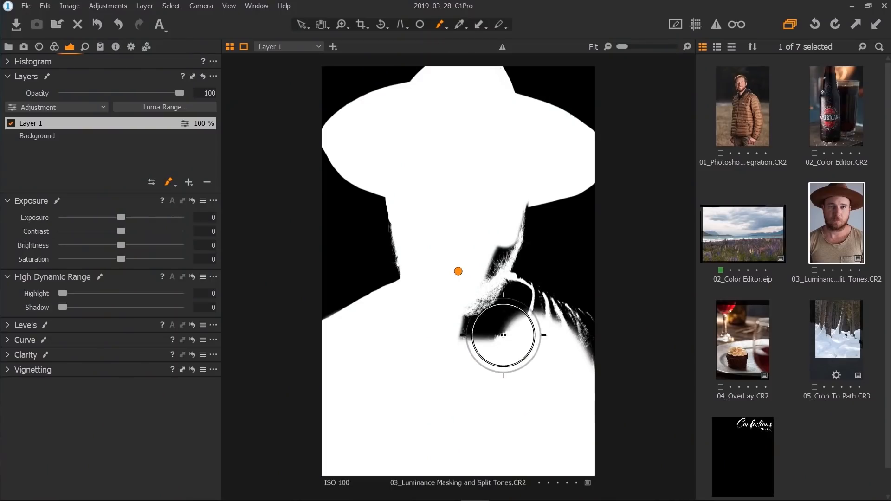
pyautogui.moveTo(503, 335)
pyautogui.mouseDown()
pyautogui.moveTo(470, 324)
pyautogui.moveTo(470, 269)
pyautogui.moveTo(493, 221)
pyautogui.mouseUp()
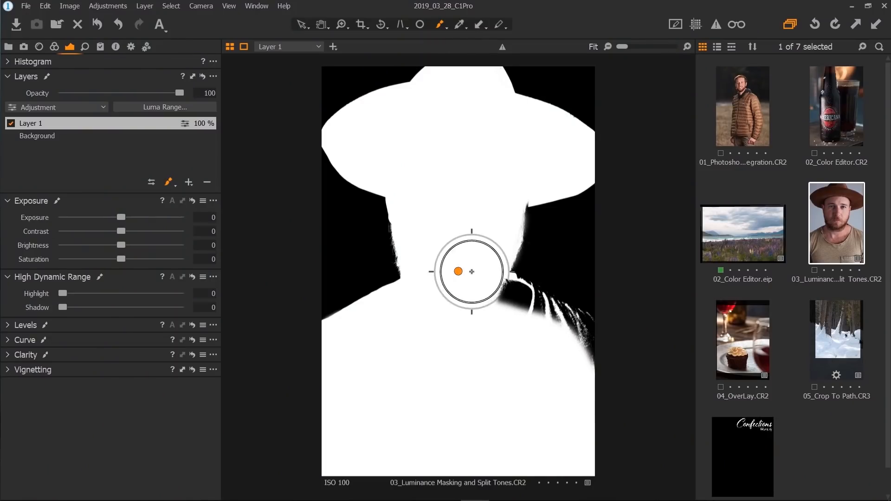
pyautogui.moveTo(492, 296)
pyautogui.mouseDown()
pyautogui.moveTo(511, 295)
pyautogui.moveTo(604, 353)
pyautogui.moveTo(588, 336)
pyautogui.mouseUp()
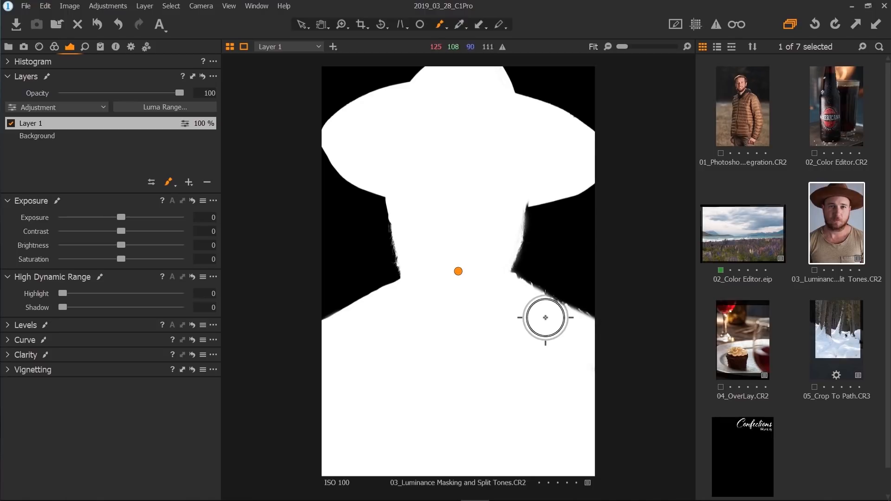
# - Undo the last shoulder stroke and touch up the mask beside the ear under the hat brim with a smaller brush
pyautogui.hotkey('ctrl', 'z')
pyautogui.hotkey('ctrl', 'y')
pyautogui.hotkey('ctrl', 'z')
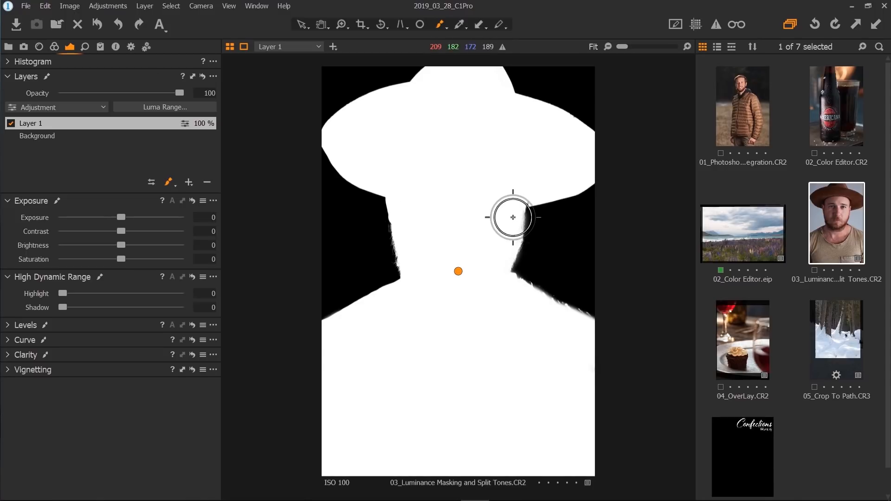
pyautogui.press('[')
pyautogui.press('[')
pyautogui.press('[')
pyautogui.press('[')
pyautogui.click(526, 196)
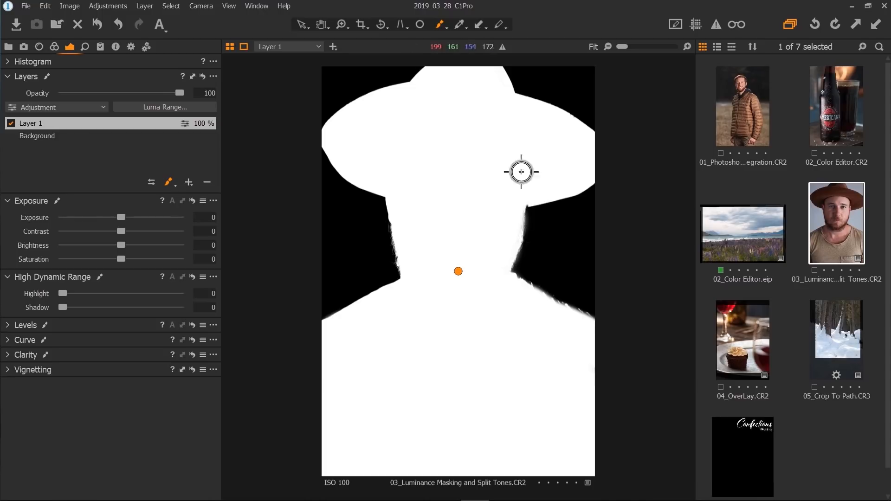
# - Turn off the grayscale mask and display the mask only when drawing
pyautogui.click(172, 183)
pyautogui.click(201, 275)
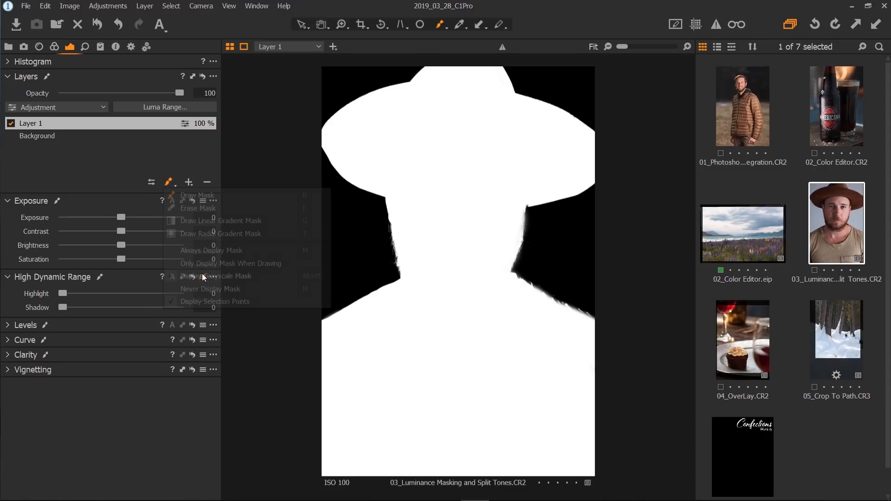
pyautogui.click(171, 184)
pyautogui.click(205, 264)
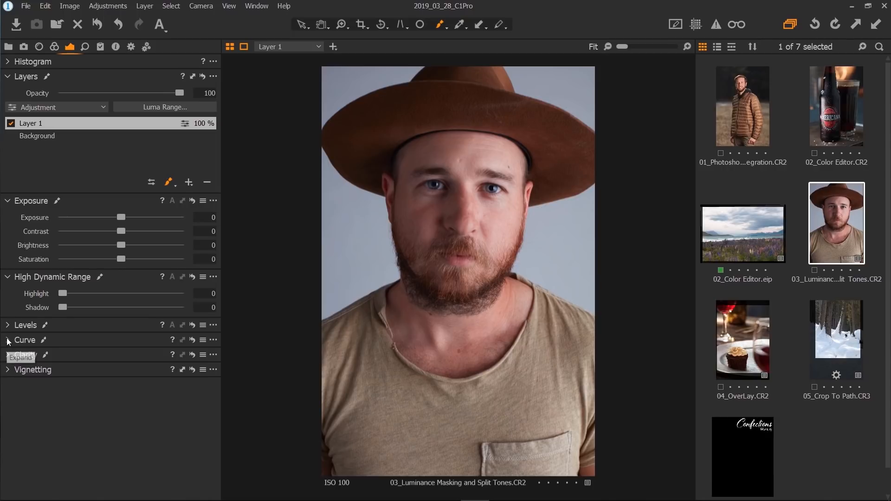
# - Add the Color Balance tool to the Exposure tool tab
pyautogui.rightClick(104, 403)
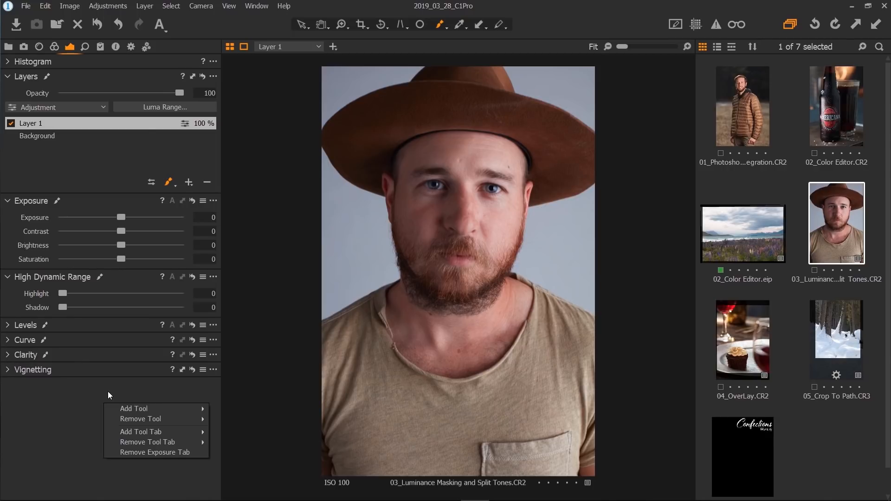
pyautogui.moveTo(129, 409)
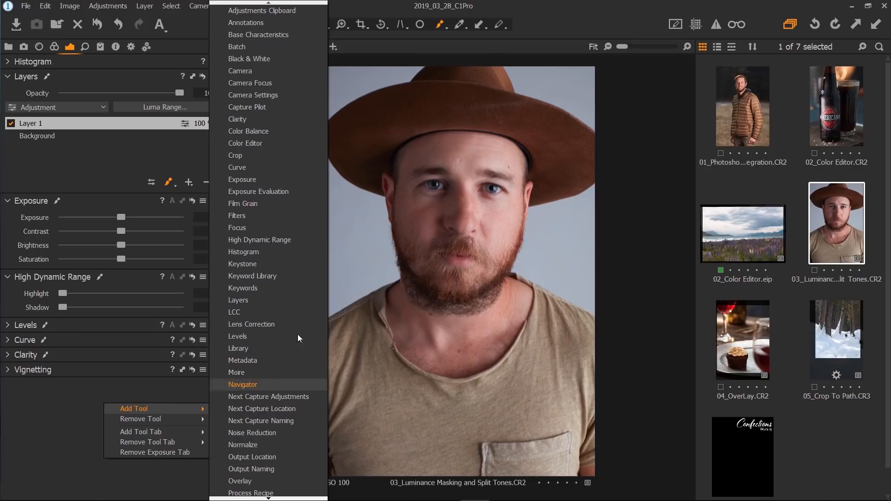
pyautogui.click(261, 132)
pyautogui.click(160, 277)
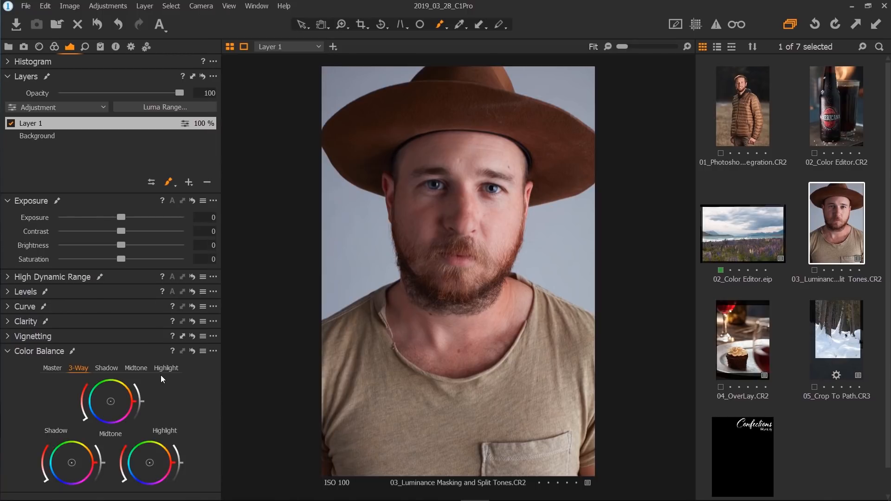
# - Split-tone Layer 1 with Color Balance, tinting the shadows strongly teal and the highlights moderately orange
pyautogui.click(107, 369)
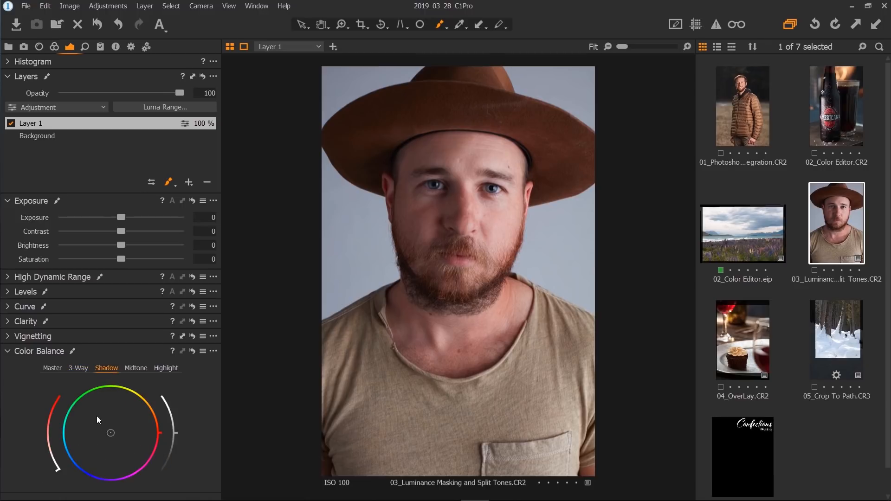
pyautogui.moveTo(111, 433)
pyautogui.mouseDown()
pyautogui.moveTo(70, 446)
pyautogui.moveTo(60, 438)
pyautogui.moveTo(118, 423)
pyautogui.moveTo(63, 438)
pyautogui.mouseUp()
pyautogui.click(156, 368)
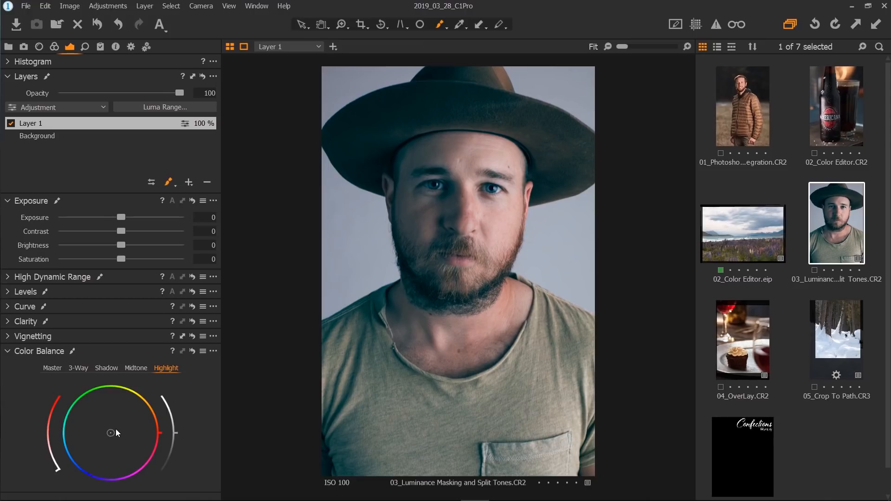
pyautogui.moveTo(110, 432); pyautogui.dragTo(154, 407)
pyautogui.moveTo(143, 413); pyautogui.dragTo(143, 413)
# - Compare the portrait with and without the split toning by repeatedly resetting and restoring Layer 1's color balance
pyautogui.click(192, 352)
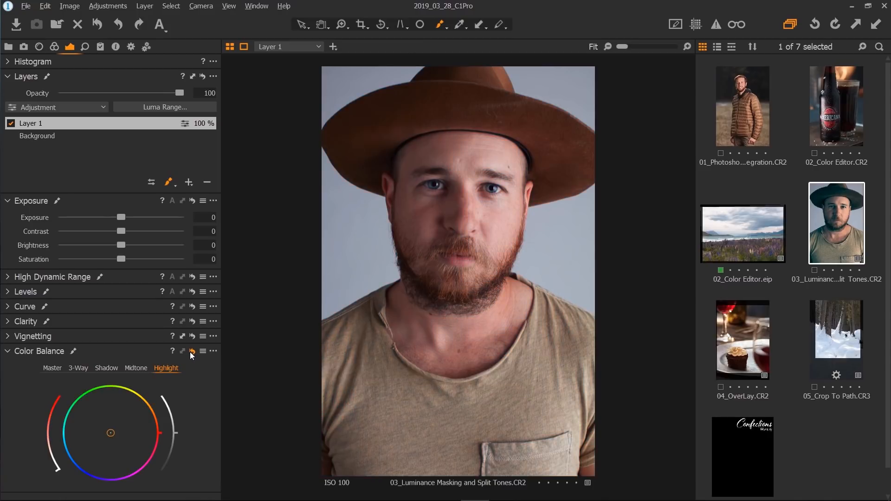
pyautogui.hotkey('ctrl', 'z')
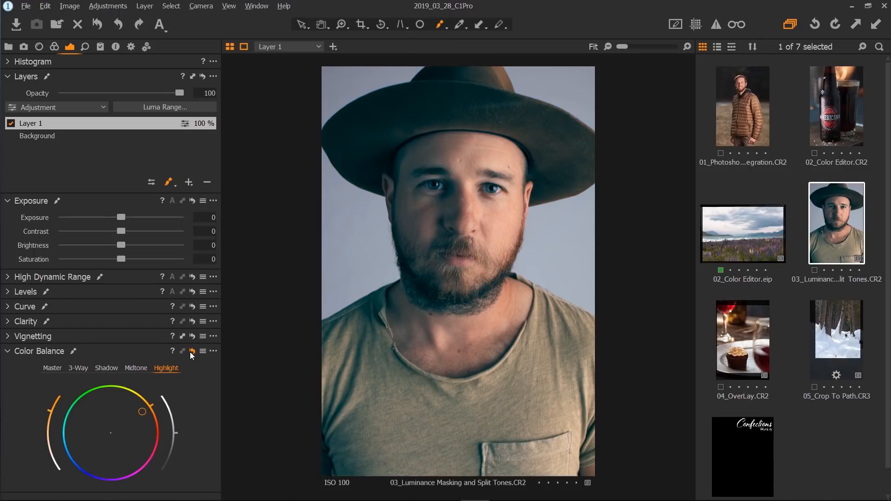
pyautogui.click(191, 352)
pyautogui.hotkey('ctrl', 'z')
pyautogui.click(191, 351)
pyautogui.hotkey('ctrl', 'z')
pyautogui.click(191, 351)
pyautogui.hotkey('ctrl', 'z')
pyautogui.click(190, 352)
pyautogui.hotkey('ctrl', 'z')
# - Create a new variant of the hat portrait and add the Black & White tool to the Exposure tool tab
pyautogui.rightClick(832, 216)
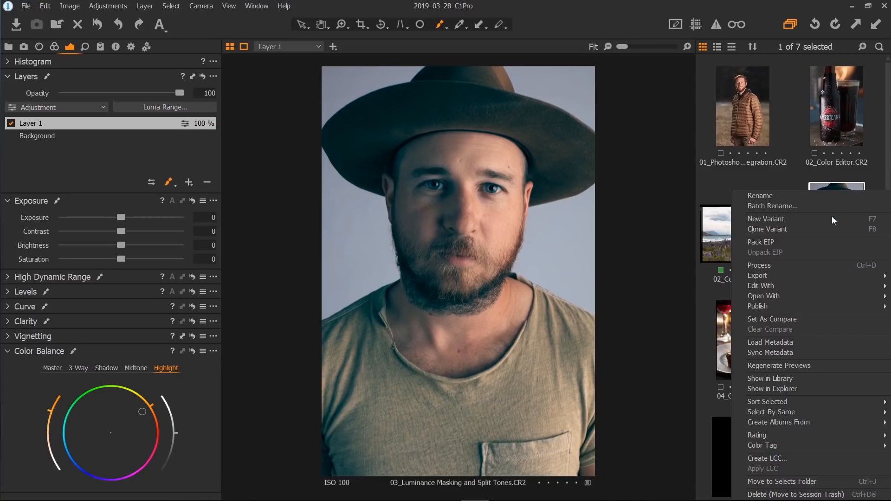
pyautogui.click(778, 219)
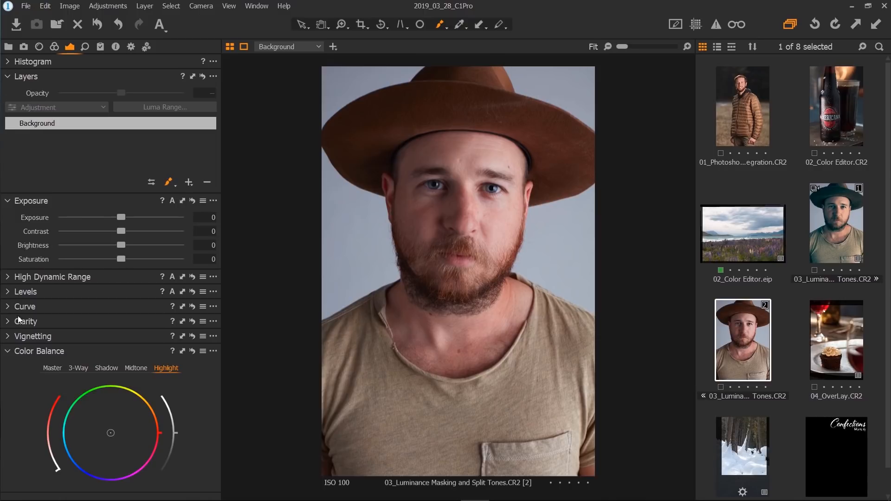
pyautogui.click(10, 349)
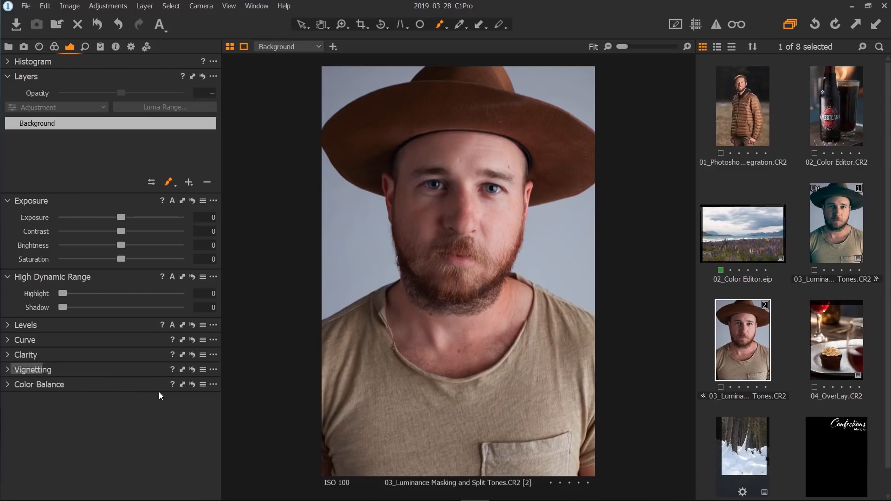
pyautogui.rightClick(152, 409)
pyautogui.moveTo(171, 418)
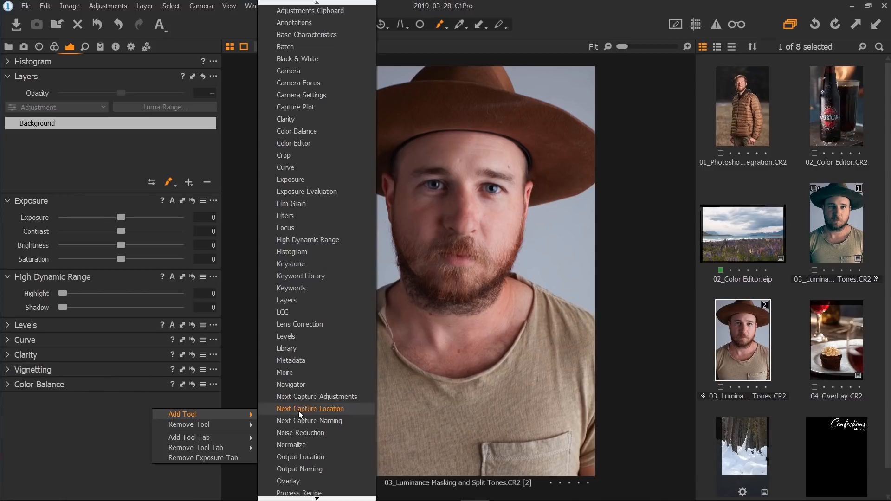
pyautogui.click(330, 58)
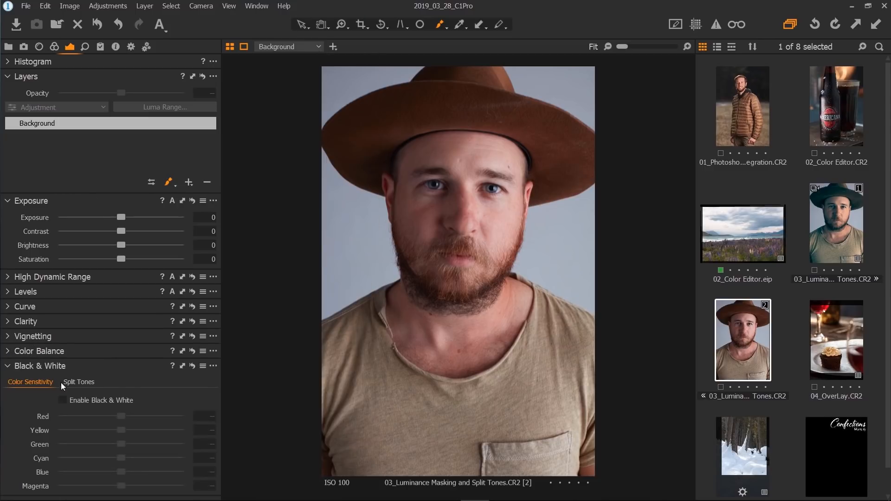
# - Enable Black & White on the new variant with Red 53, Yellow -39, Green 33, Cyan -21 and Magenta -29
pyautogui.click(104, 402)
pyautogui.moveTo(116, 415); pyautogui.dragTo(104, 485)
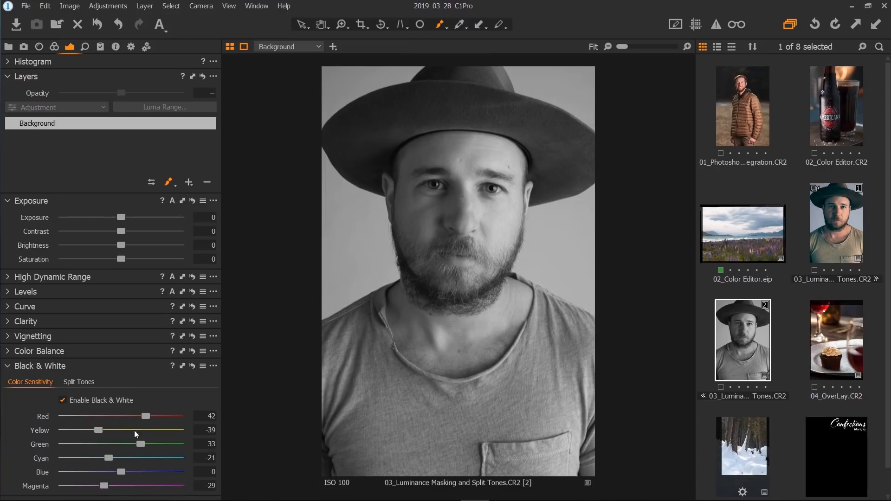
pyautogui.moveTo(148, 416); pyautogui.dragTo(155, 417)
# - Set the black-and-white variant's contrast to 17, exposure to -0.41 and HDR highlight to 63, and compare it with the split-toned variant
pyautogui.moveTo(122, 230); pyautogui.dragTo(142, 232)
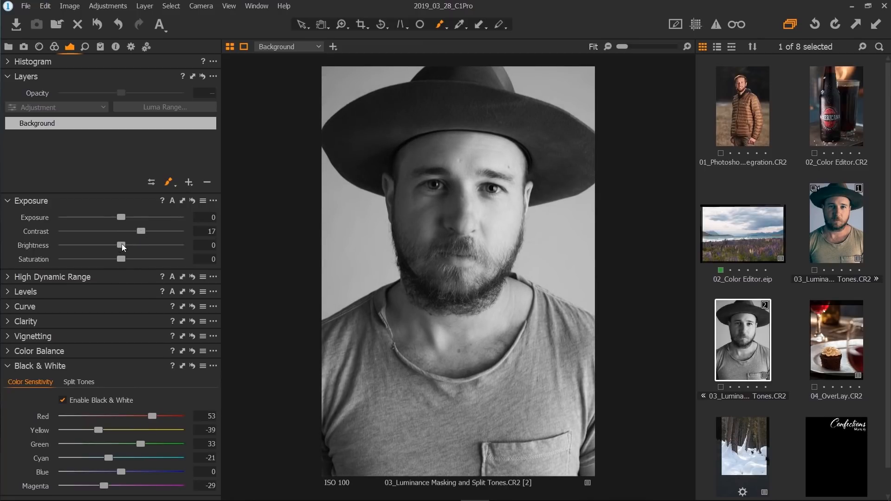
pyautogui.moveTo(121, 217); pyautogui.dragTo(115, 216)
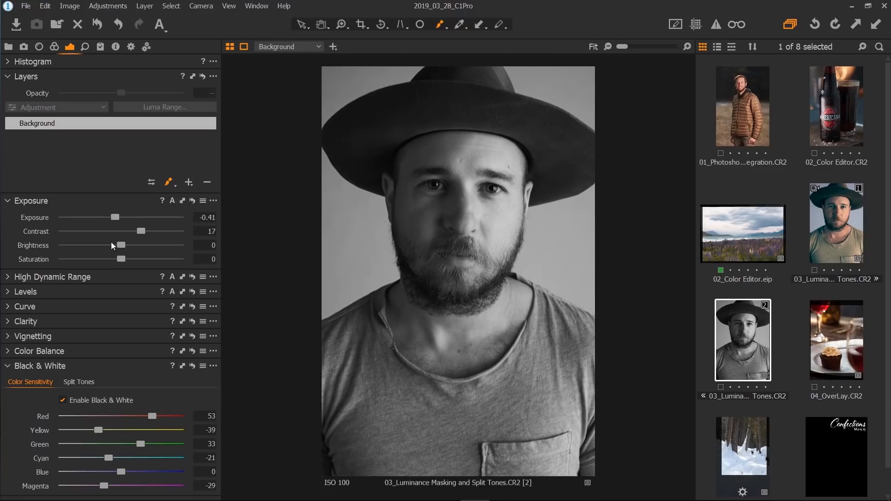
pyautogui.click(8, 277)
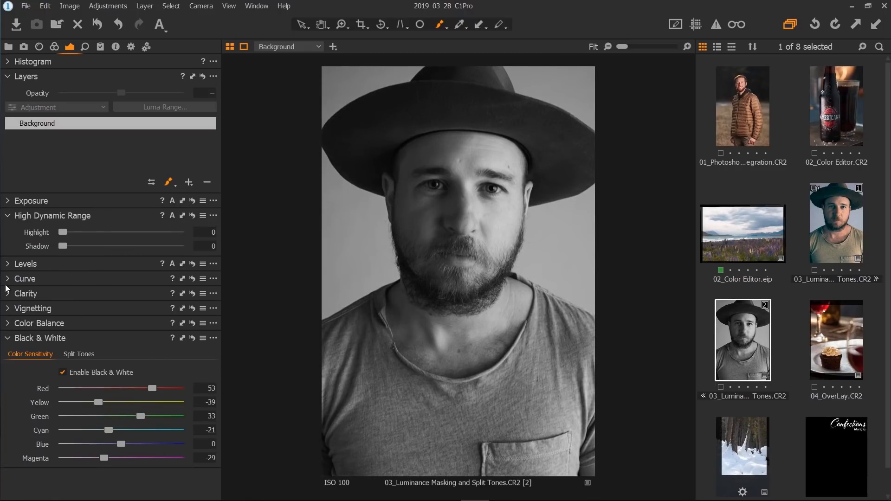
pyautogui.moveTo(63, 232); pyautogui.dragTo(140, 242)
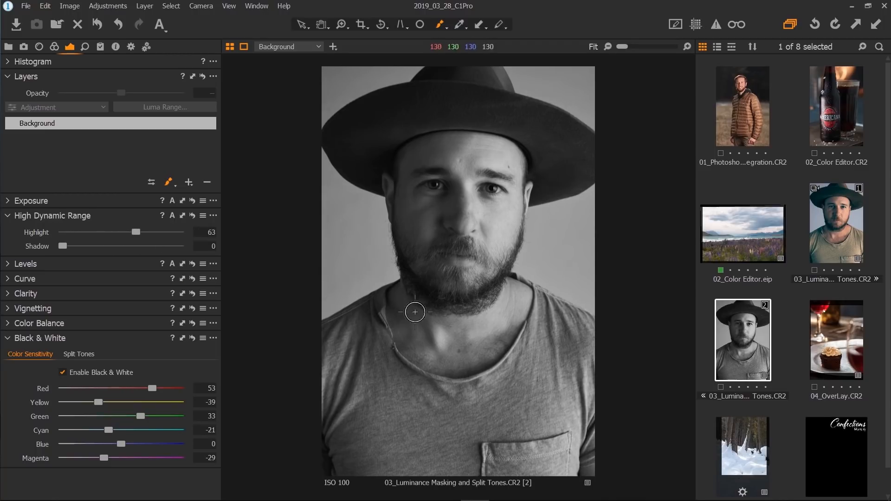
pyautogui.click(828, 224)
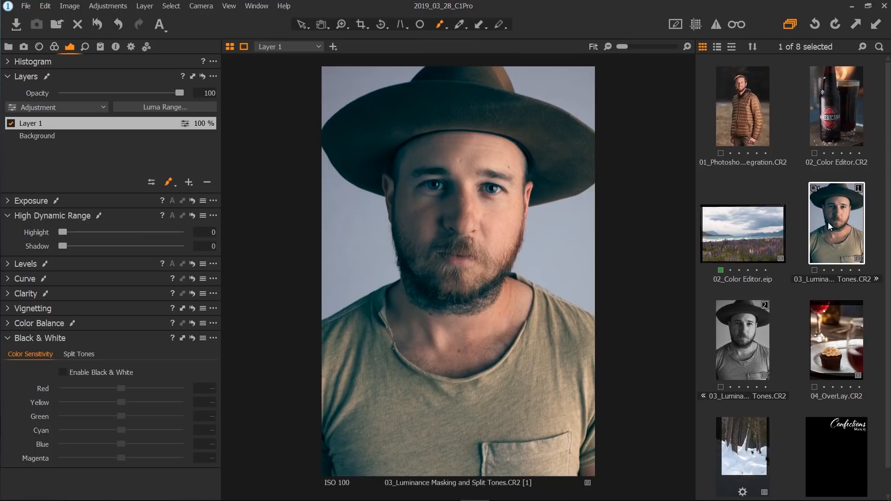
pyautogui.click(748, 345)
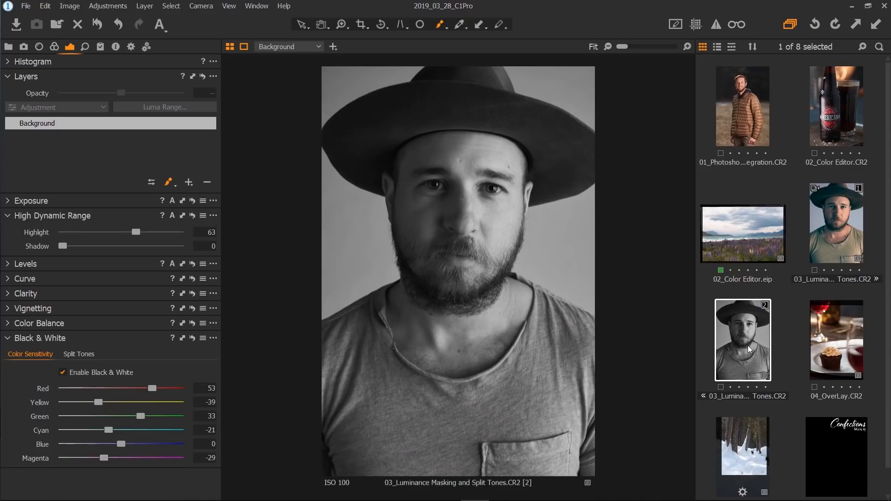
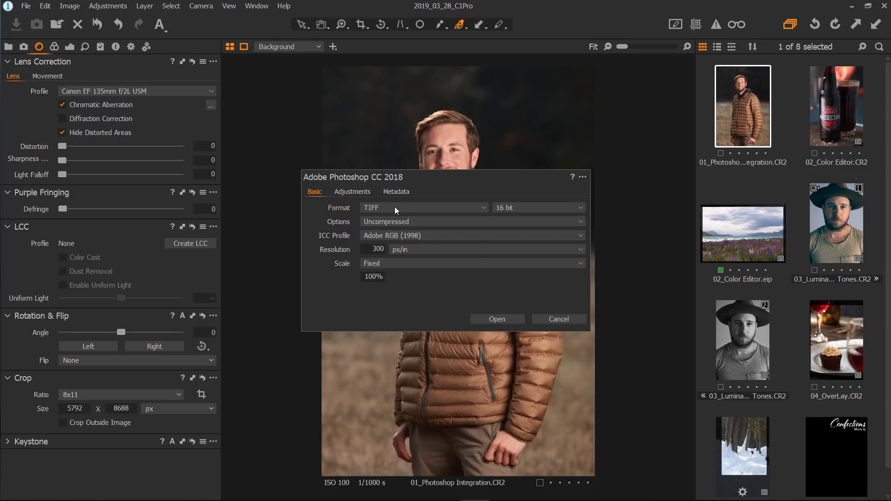
# - Set the format for editing the brown-jacket portrait to PSD, choose its bit depth and open it in Photoshop
pyautogui.click(381, 285)
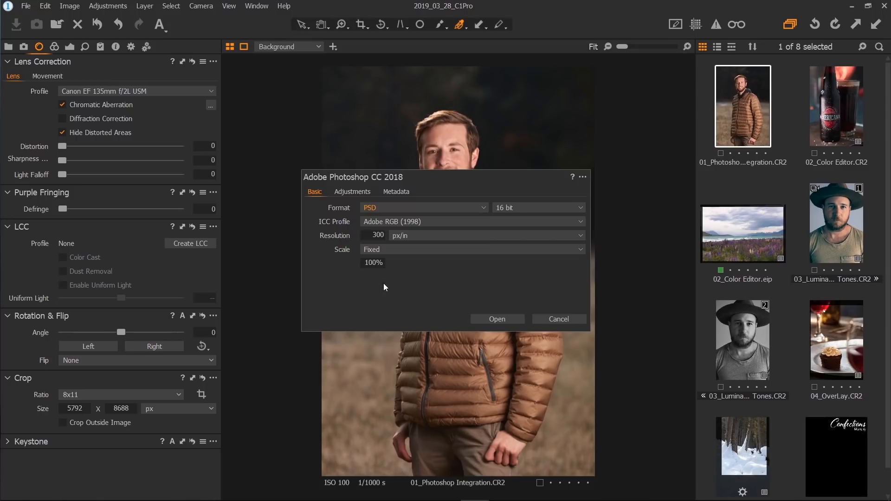
pyautogui.click(541, 208)
pyautogui.click(540, 215)
pyautogui.click(498, 319)
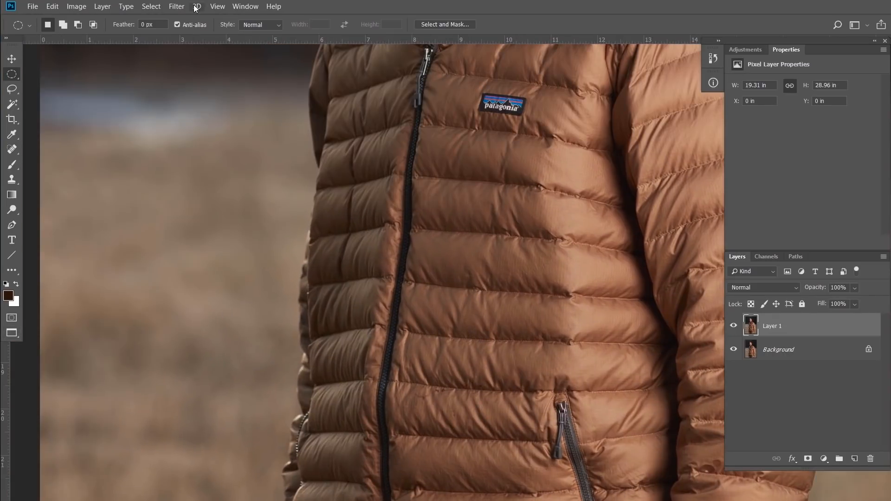
# - Open Layer 1 in the Liquify filter and push in the jacket's shaded outer edge with a size 500 brush
pyautogui.click(177, 6)
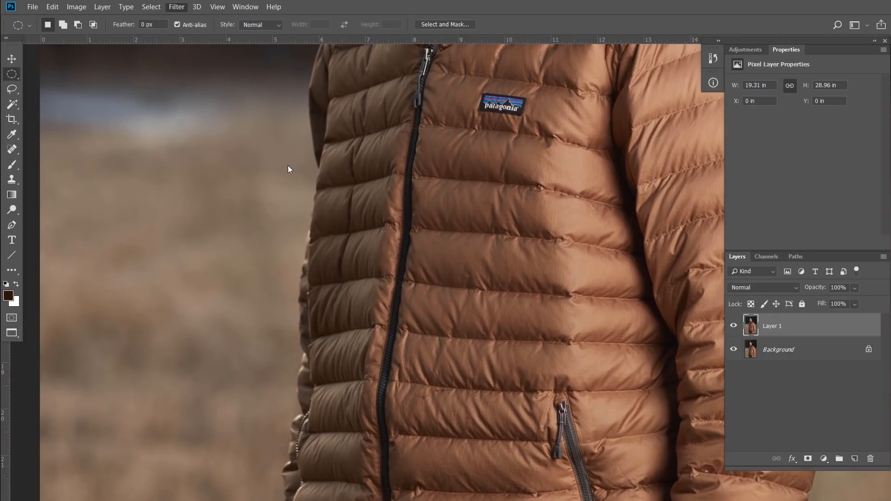
pyautogui.click(195, 88)
pyautogui.hotkey('ctrl', '+')
pyautogui.hotkey('ctrl', '+')
pyautogui.press(']')
pyautogui.press(']')
pyautogui.press(']')
pyautogui.press(']')
pyautogui.moveTo(191, 187); pyautogui.dragTo(194, 234)
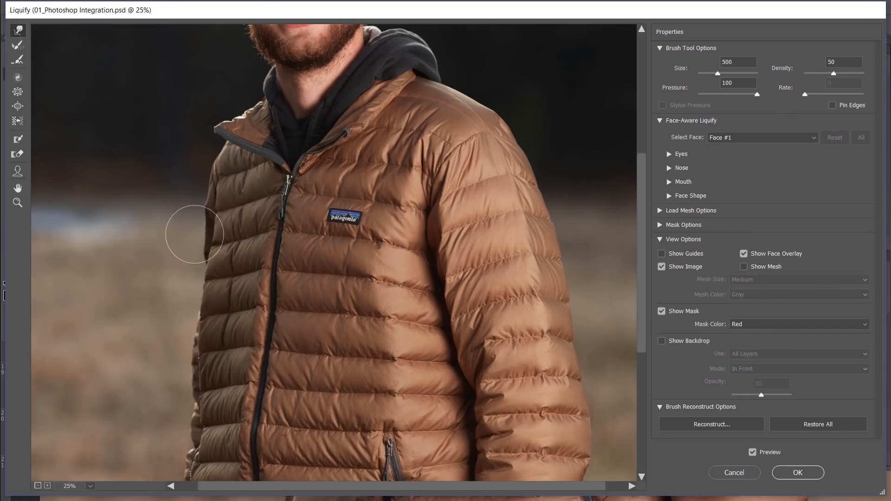
# - Reshape the lit side of the jacket around the sleeve in Liquify, varying the brush size to suit each area
pyautogui.press(']')
pyautogui.press(']')
pyautogui.press(']')
pyautogui.press(']')
pyautogui.moveTo(523, 239); pyautogui.dragTo(530, 282)
pyautogui.moveTo(464, 255); pyautogui.dragTo(457, 300)
pyautogui.scroll(-2, 208, 238)
pyautogui.press('[')
pyautogui.press('[')
pyautogui.scroll(-1, 169, 398)
pyautogui.press('[')
pyautogui.scroll(1, 586, 190)
pyautogui.moveTo(587, 190); pyautogui.dragTo(578, 192)
# - Check the figure's contours up to the head with a larger Liquify brush and apply the filter
pyautogui.press(']')
pyautogui.press(']')
pyautogui.press(']')
pyautogui.scroll(5, 519, 135)
pyautogui.scroll(-5, 515, 117)
pyautogui.press(']')
pyautogui.scroll(4, 252, 263)
pyautogui.scroll(11, 253, 263)
pyautogui.hotkey('ctrl', '+')
pyautogui.hotkey('ctrl', '+')
pyautogui.click(806, 474)
pyautogui.hotkey('ctrl', '-')
pyautogui.hotkey('ctrl', '-')
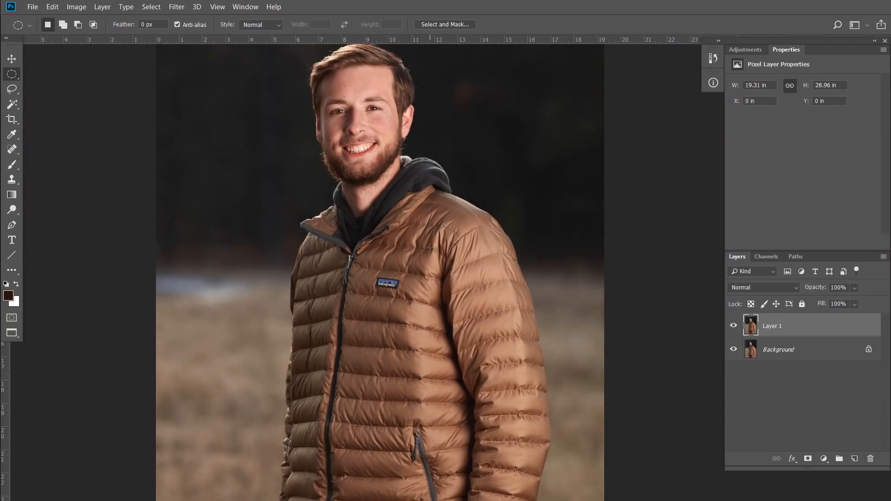
# - Remove skin blemishes from the man's forehead and nose on Layer 1 using the Clone Stamp with a size 35 brush
pyautogui.hotkey('ctrl', '+')
pyautogui.hotkey('ctrl', '+')
pyautogui.hotkey('ctrl', '+')
pyautogui.hotkey('ctrl', '+')
pyautogui.moveTo(251, 111); pyautogui.dragTo(402, 257)
pyautogui.press('s')
pyautogui.hotkey('ctrl', '+')
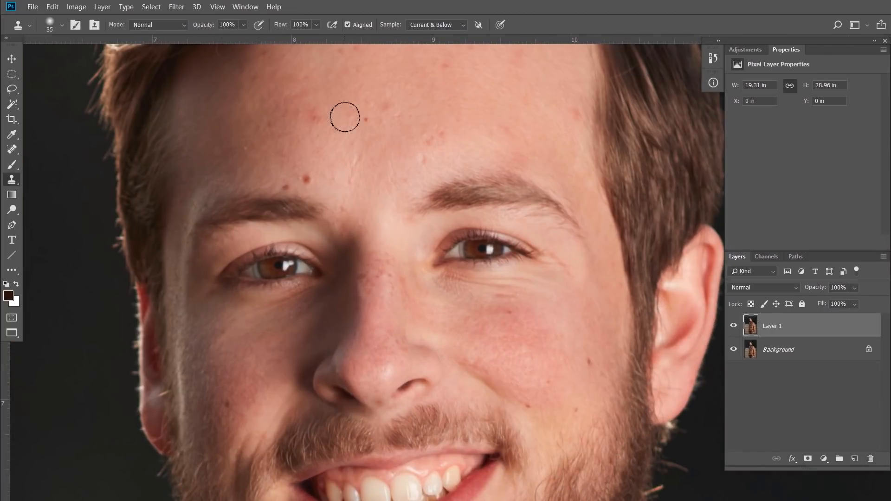
pyautogui.scroll(2, 560, 97)
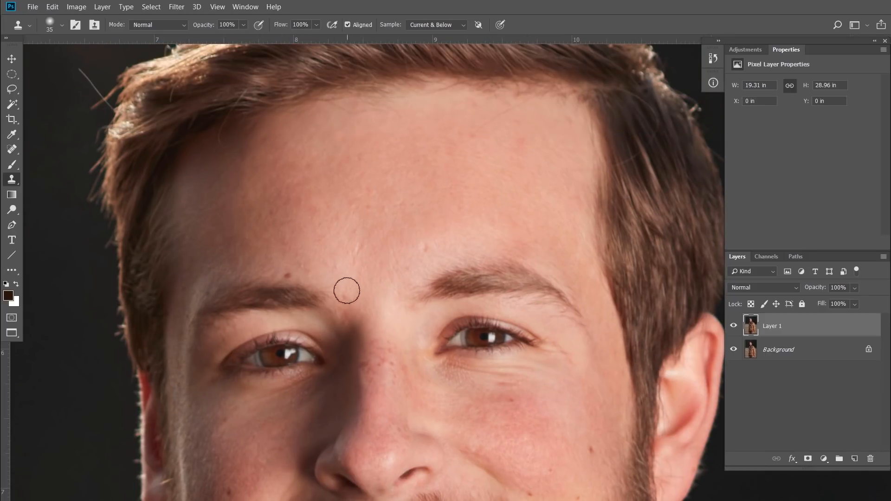
pyautogui.scroll(-3, 406, 351)
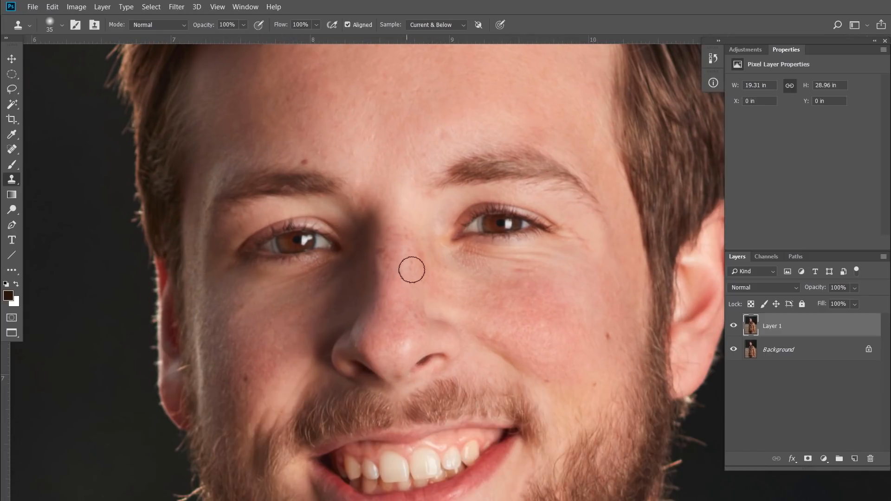
pyautogui.scroll(-5, 464, 208)
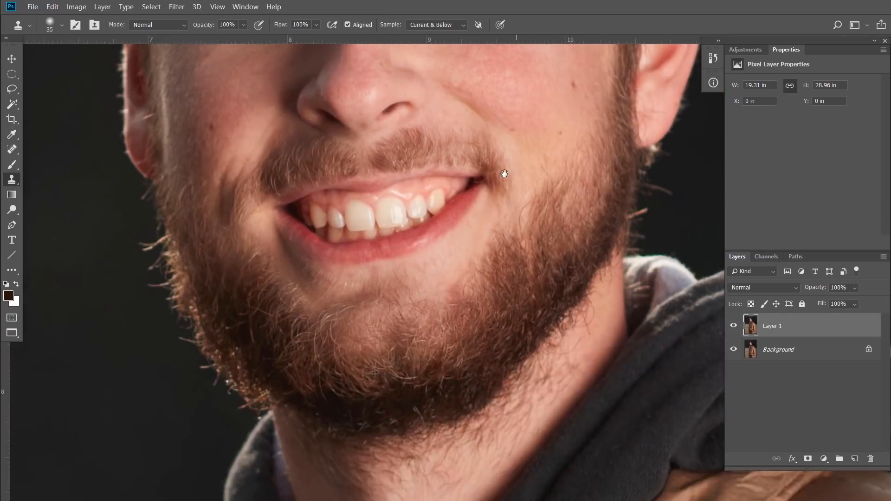
# - Fit the whole portrait in view and rename Layer 1 as retouch
pyautogui.hotkey('ctrl', '0')
pyautogui.doubleClick(772, 326)
pyautogui.write('retouch')
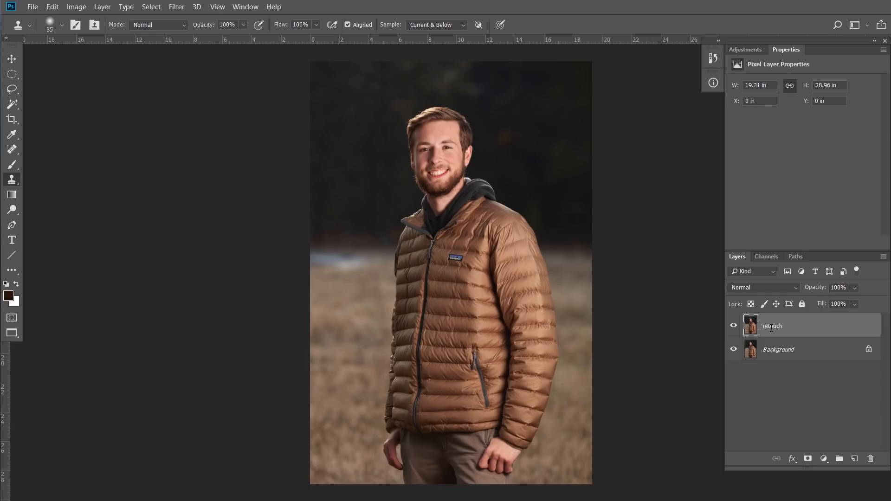
# - Compare the portrait before and after retouching by hiding and showing the retouch layer
pyautogui.click(734, 326)
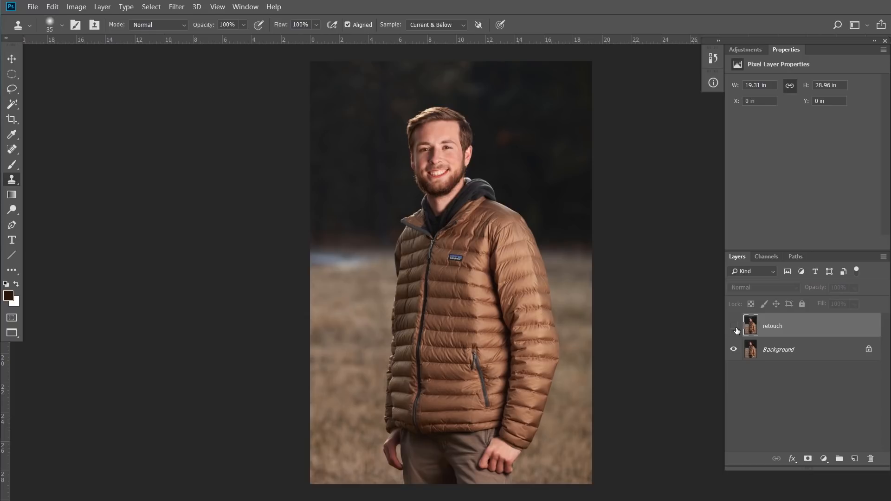
pyautogui.click(734, 327)
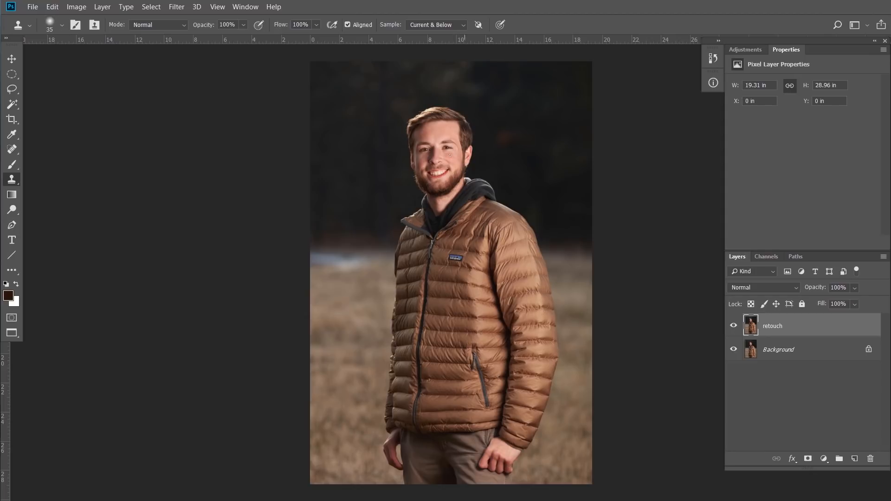
pyautogui.click(734, 326)
pyautogui.click(734, 326)
# - Switch to Capture One and compare the retouched PSD with the original CR2 of the brown-jacket portrait
pyautogui.press('f')
pyautogui.press('f')
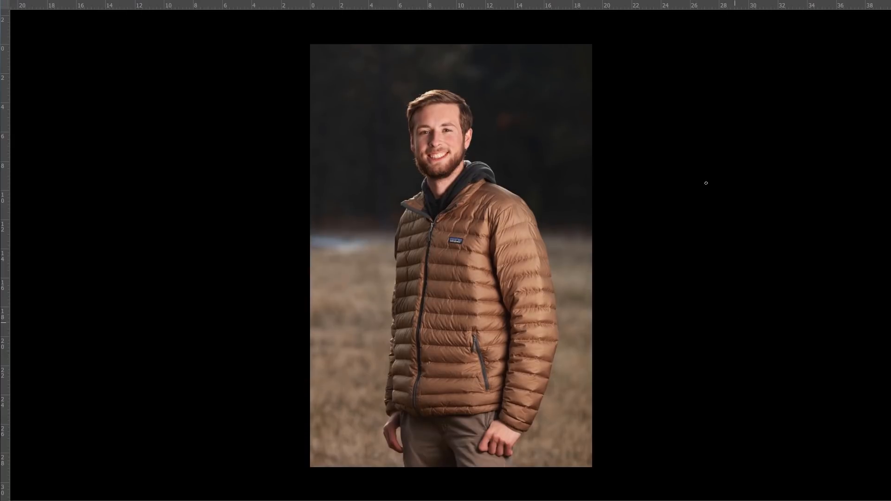
pyautogui.press('f')
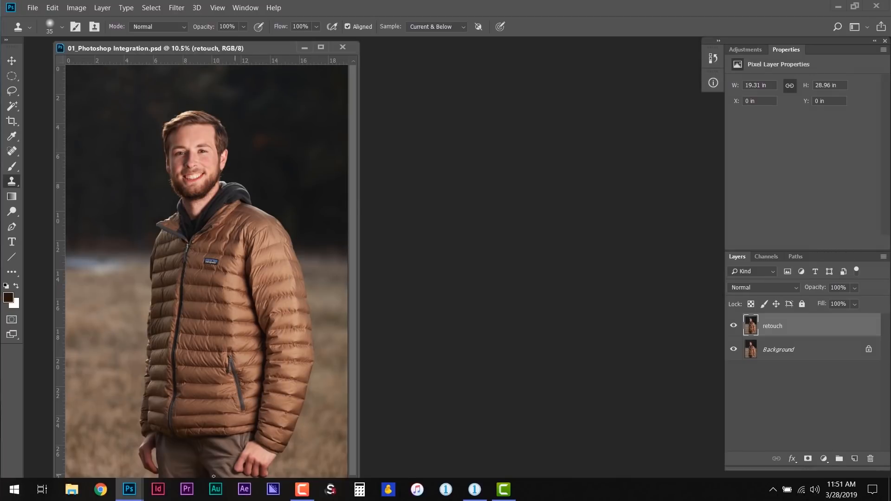
pyautogui.click(475, 491)
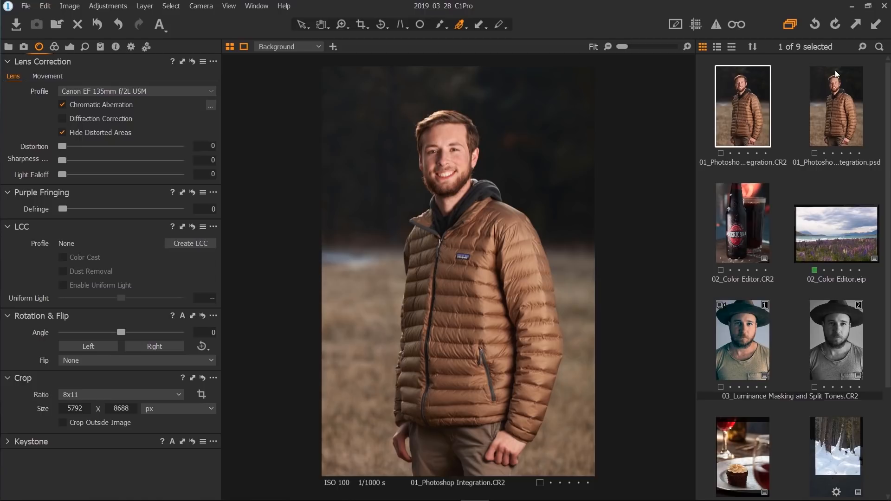
pyautogui.click(837, 99)
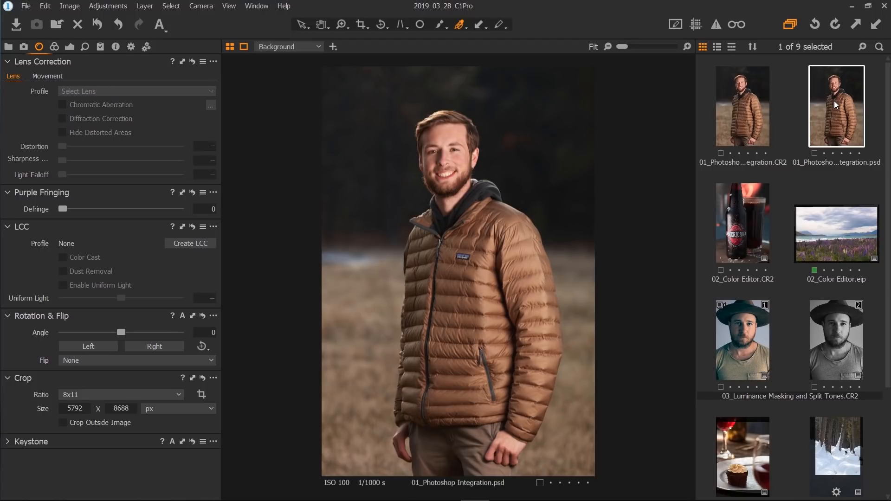
pyautogui.click(740, 106)
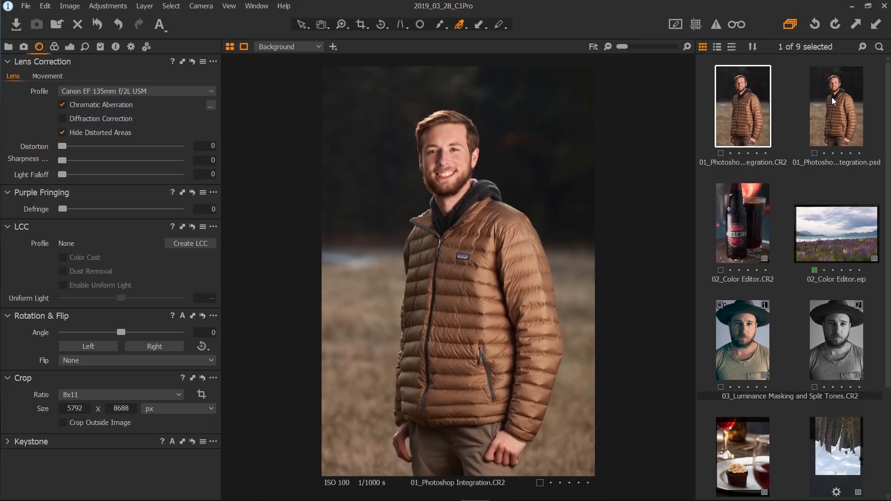
# - Adjust the PSD portrait's Levels to midtone -0.07 and highlight 245, and set its contrast to 7 and saturation to 6
pyautogui.click(832, 98)
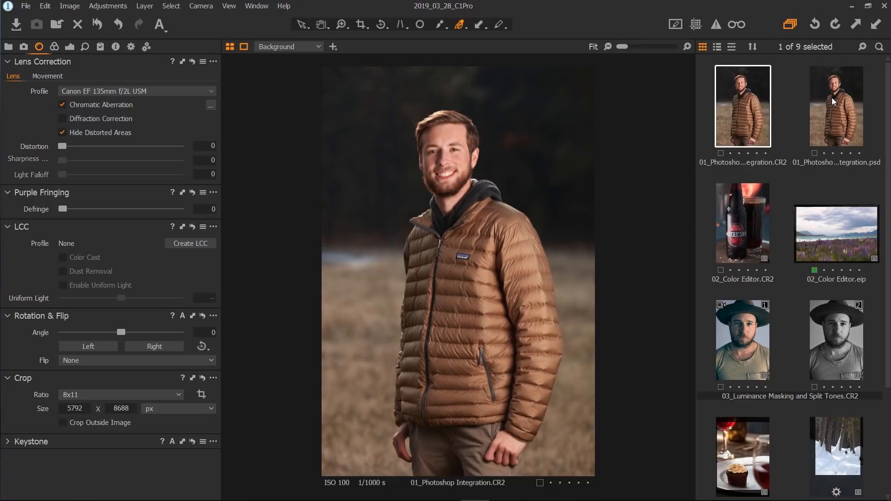
pyautogui.click(70, 47)
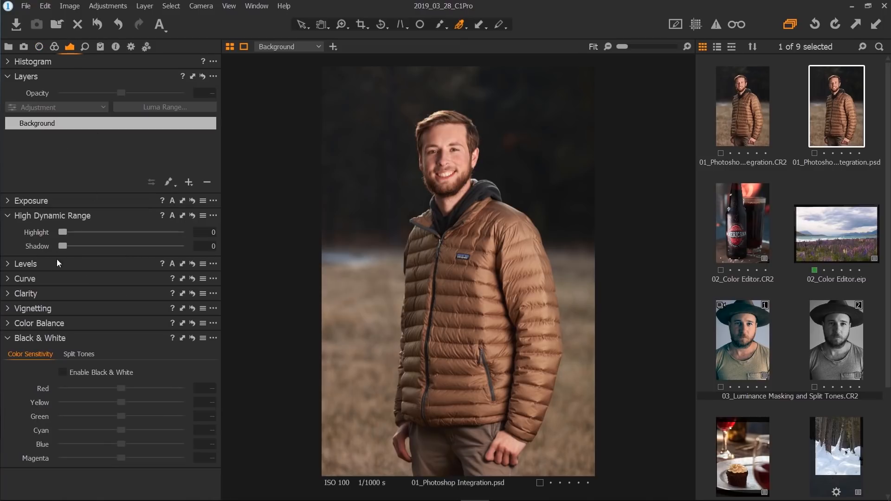
pyautogui.click(7, 265)
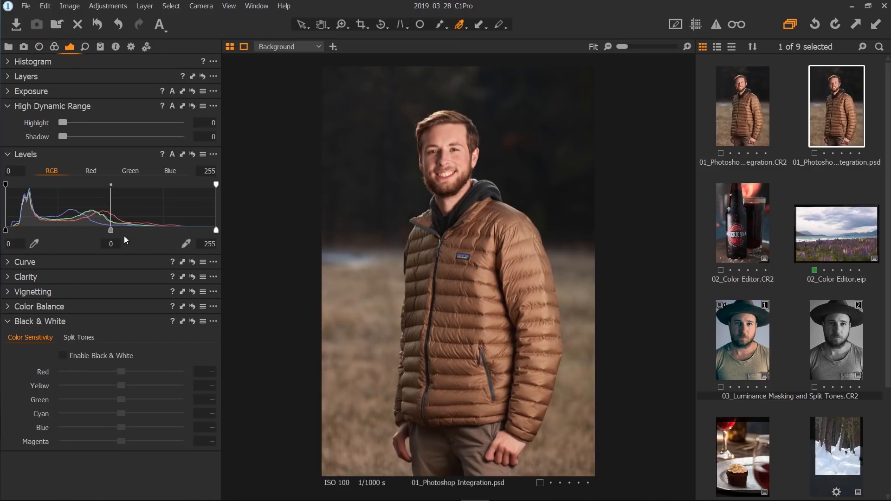
pyautogui.moveTo(110, 230); pyautogui.dragTo(118, 231)
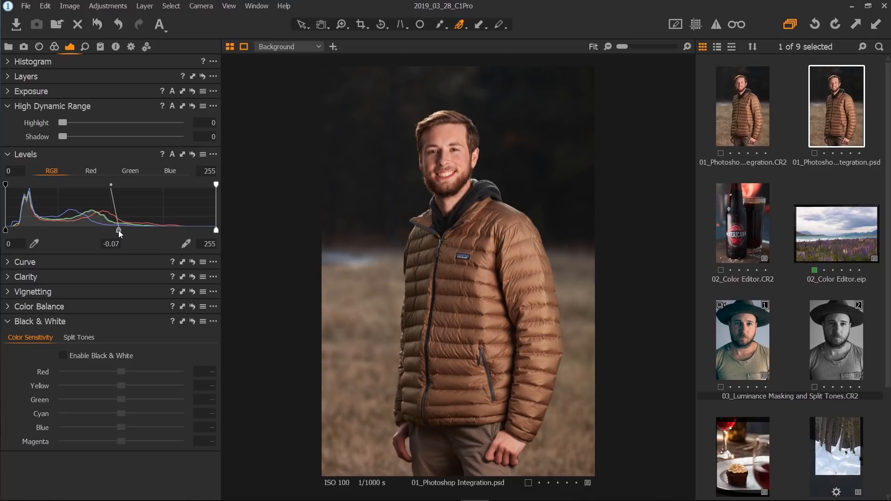
pyautogui.moveTo(216, 230); pyautogui.dragTo(208, 237)
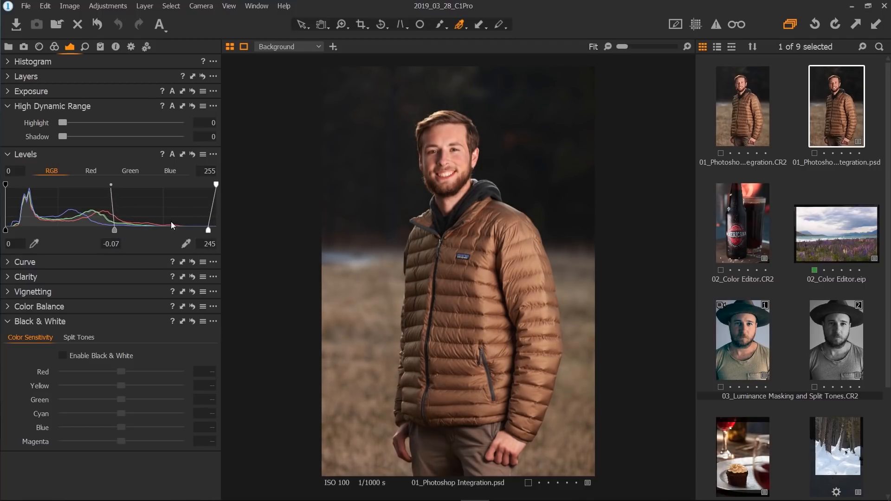
pyautogui.click(10, 91)
pyautogui.moveTo(120, 124); pyautogui.dragTo(123, 149)
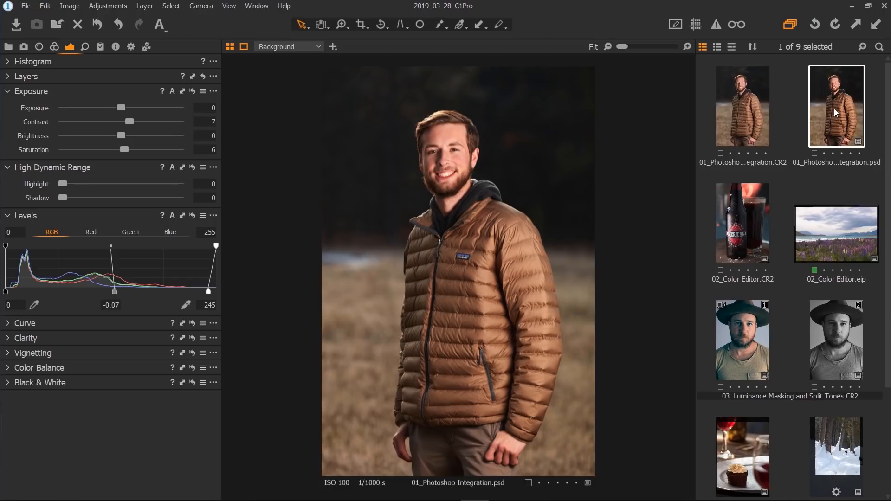
# - Open the existing PSD portrait directly in Adobe Photoshop CC 2018, without creating a new edit copy, and centre its document window
pyautogui.rightClick(836, 111)
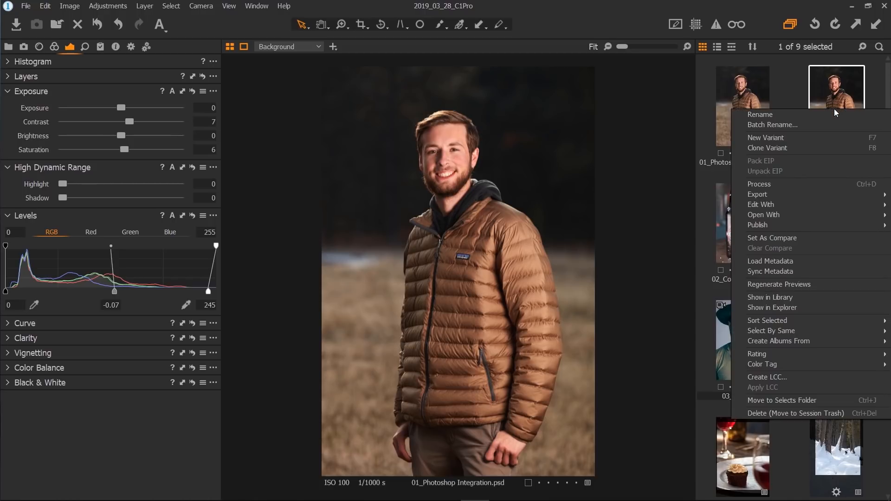
pyautogui.moveTo(800, 216)
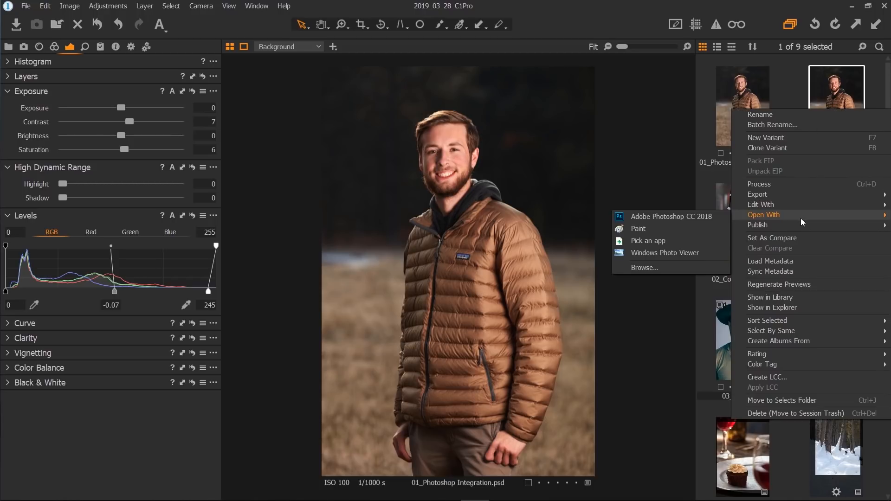
pyautogui.click(702, 218)
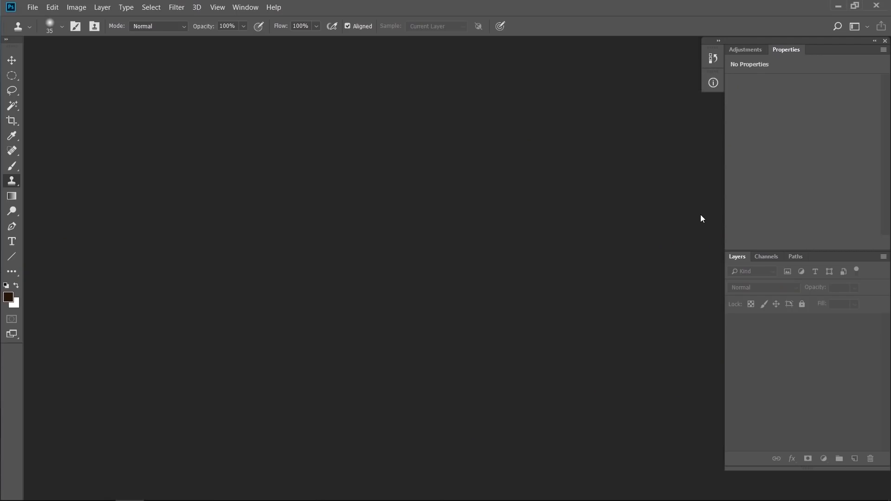
pyautogui.moveTo(239, 48); pyautogui.dragTo(437, 83)
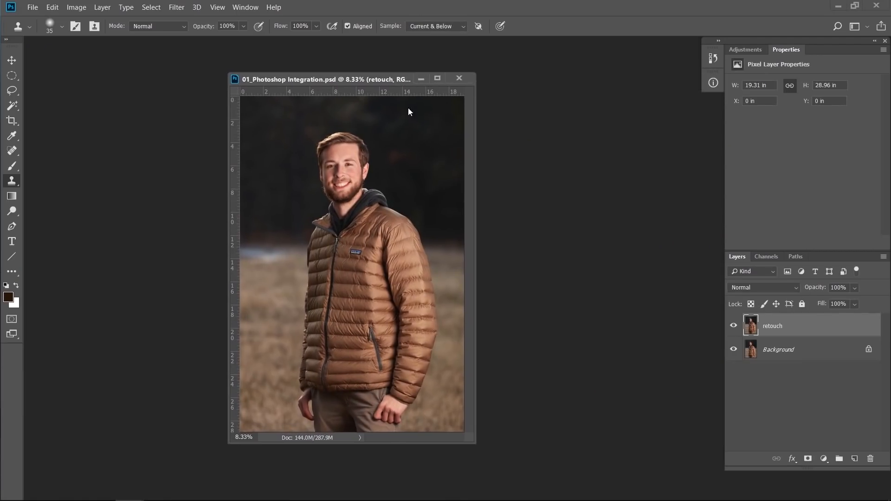
# - Hide and show the retouch layer in the reopened PSD to check that the layers are preserved
pyautogui.click(733, 326)
pyautogui.click(733, 326)
pyautogui.click(733, 326)
pyautogui.click(733, 326)
# - Clone grass over the bright snow patch behind the man using the Clone Stamp with a size 500 brush
pyautogui.press(']')
pyautogui.press(']')
pyautogui.press(']')
pyautogui.press(']')
pyautogui.press(']')
pyautogui.press(']')
pyautogui.press(']')
pyautogui.press(']')
pyautogui.press(']')
pyautogui.press(']')
pyautogui.press('f')
pyautogui.press(']')
pyautogui.press(']')
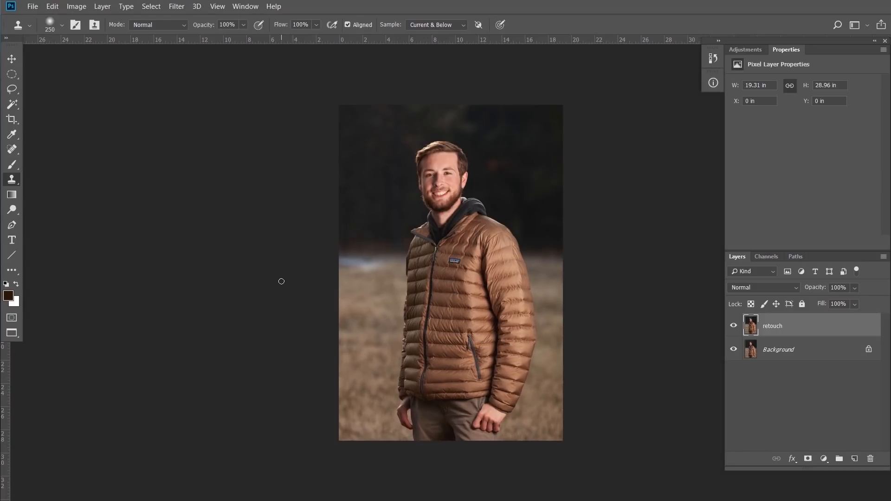
pyautogui.hotkey('ctrl', '+')
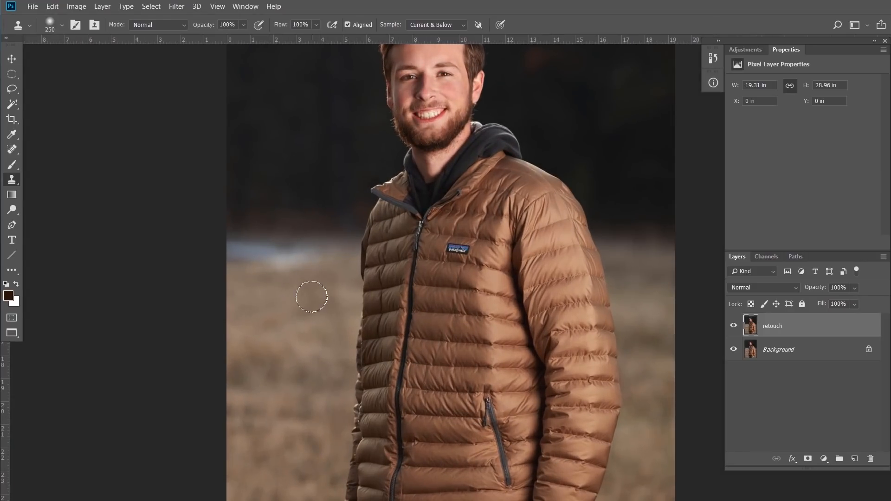
pyautogui.press(']')
pyautogui.press(']')
pyautogui.press(']')
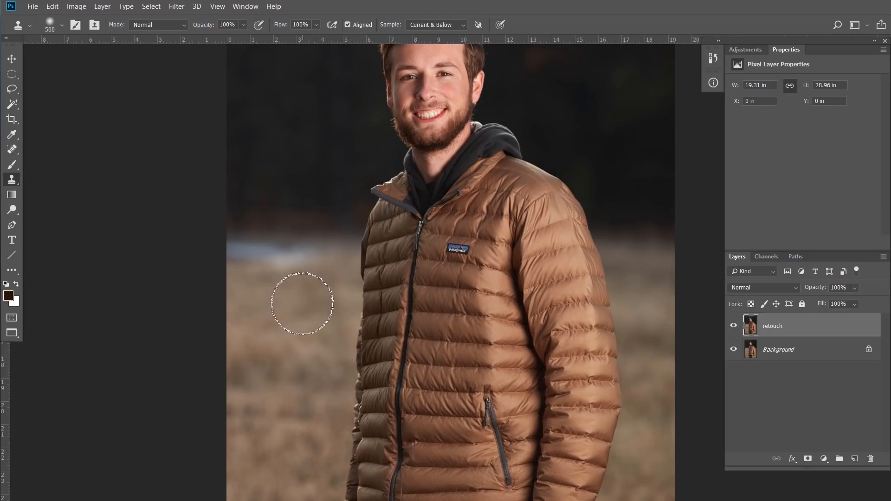
pyautogui.moveTo(294, 292)
pyautogui.mouseDown()
pyautogui.moveTo(298, 262)
pyautogui.moveTo(281, 257)
pyautogui.moveTo(233, 252)
pyautogui.moveTo(199, 262)
pyautogui.mouseUp()
pyautogui.moveTo(301, 260); pyautogui.dragTo(321, 269)
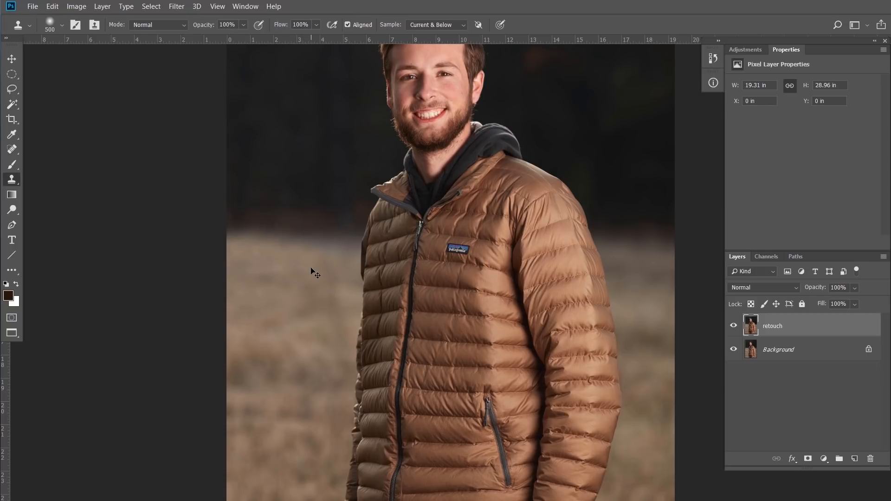
pyautogui.hotkey('ctrl', '0')
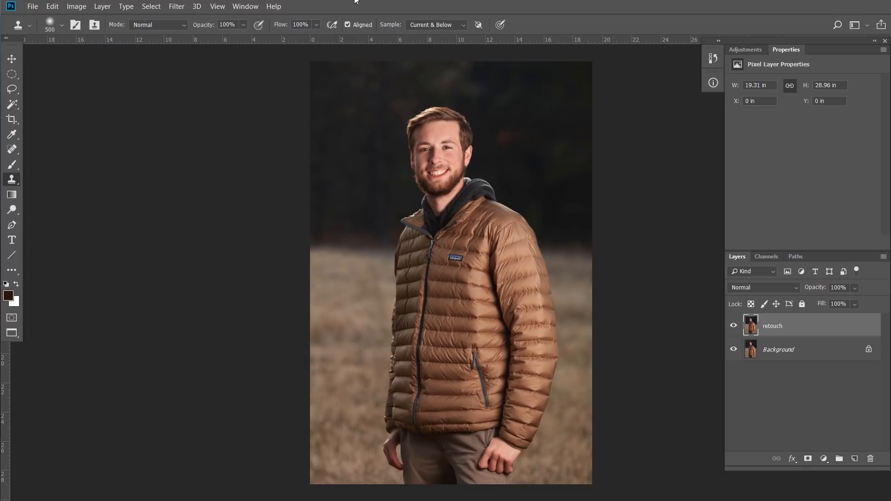
# - Exit Photoshop with the PSD saved, return to Capture One and reopen the portrait with Adobe Photoshop CC 2018
pyautogui.click(32, 7)
pyautogui.click(104, 333)
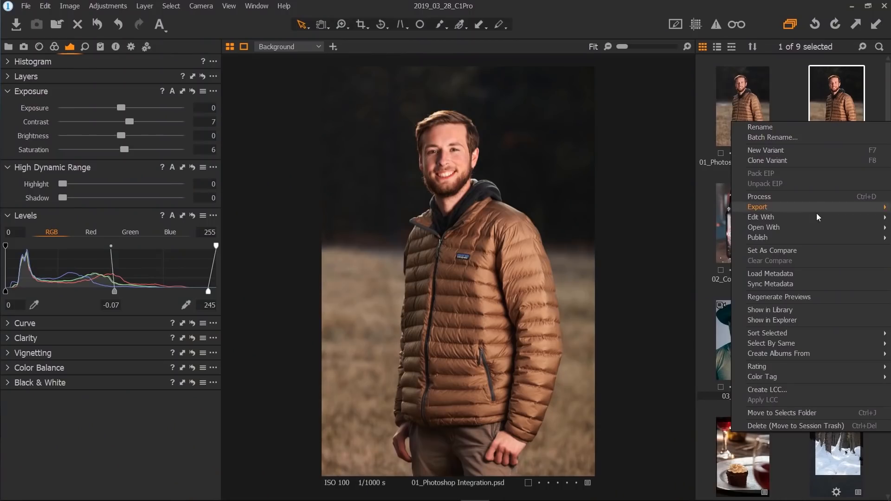
pyautogui.moveTo(783, 228)
pyautogui.click(693, 229)
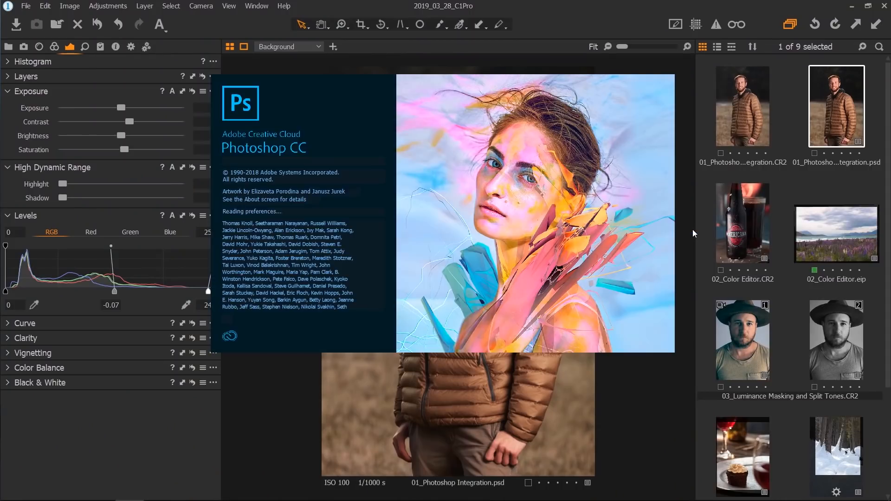